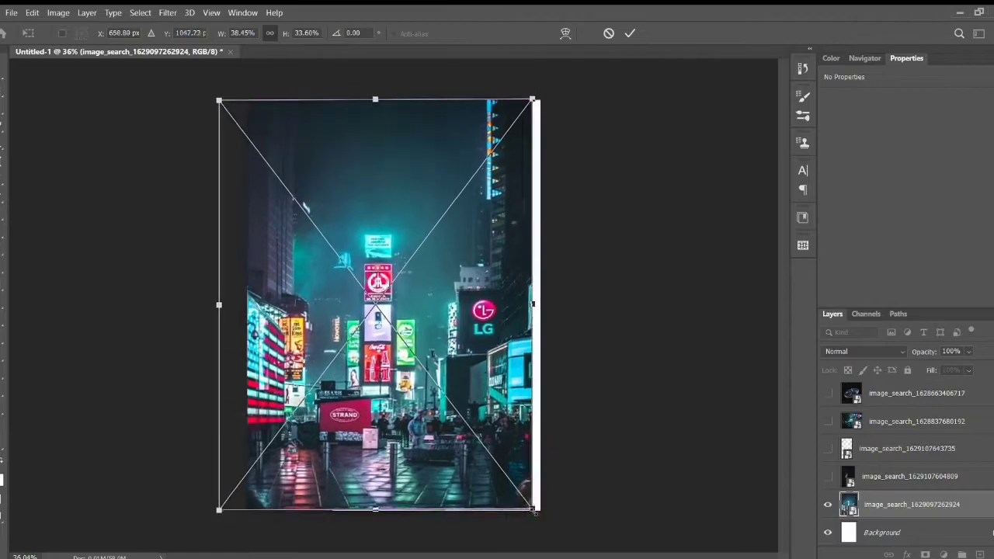
- Scale the neon street photo to fill the canvas and commit the scaled hooded figure over it
drag(352, 310, 555, 522)
key(Return)
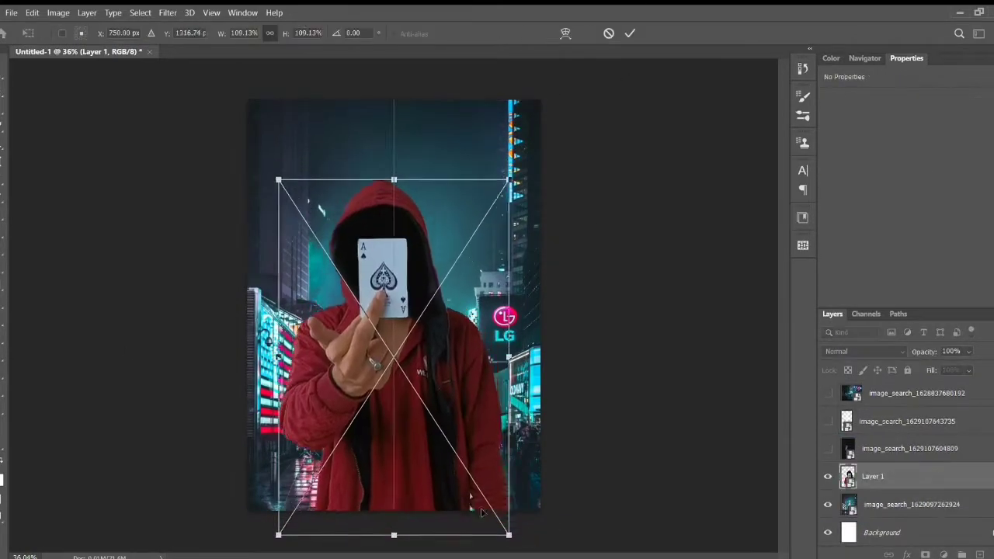
key(Return)
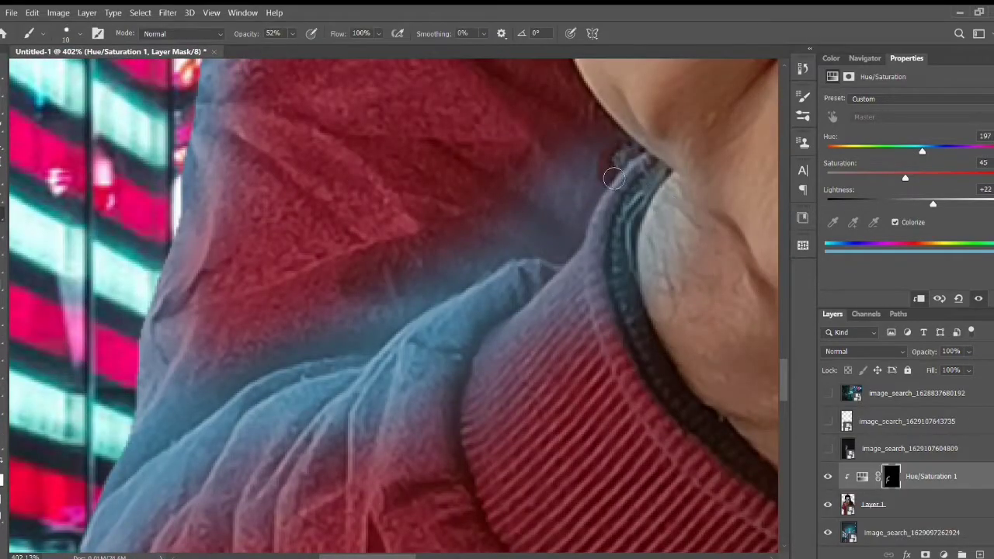
- Mask the blue tint off the sleeve and lower shirt edges
mouse_move(577, 253)
mouse_down()
mouse_move(466, 277)
mouse_move(229, 366)
mouse_up()
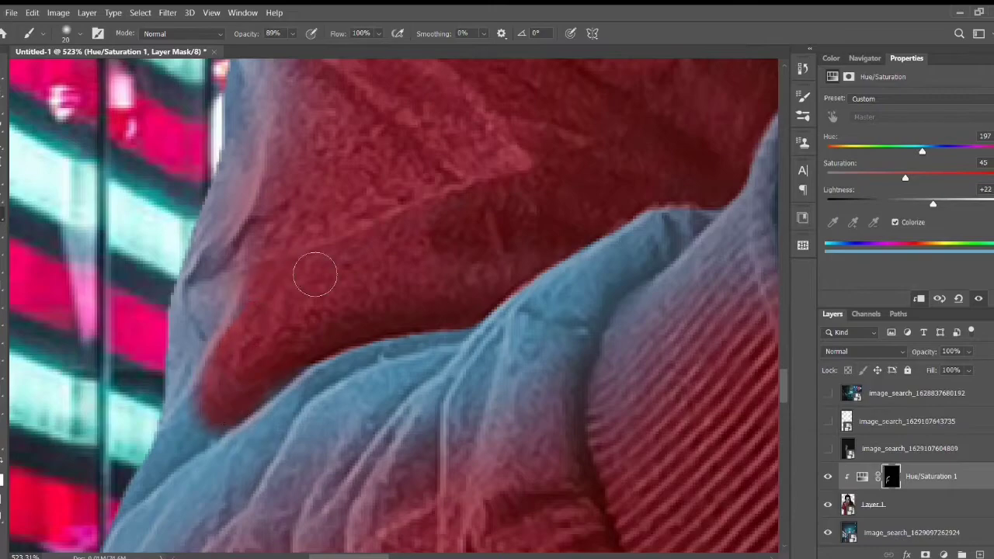
drag(315, 274, 319, 521)
drag(675, 286, 717, 435)
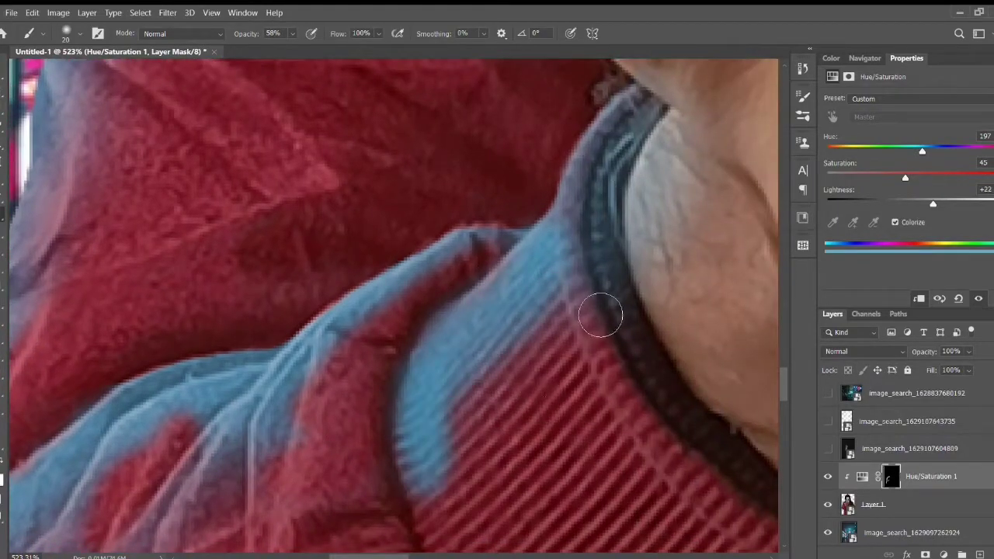
drag(599, 310, 428, 484)
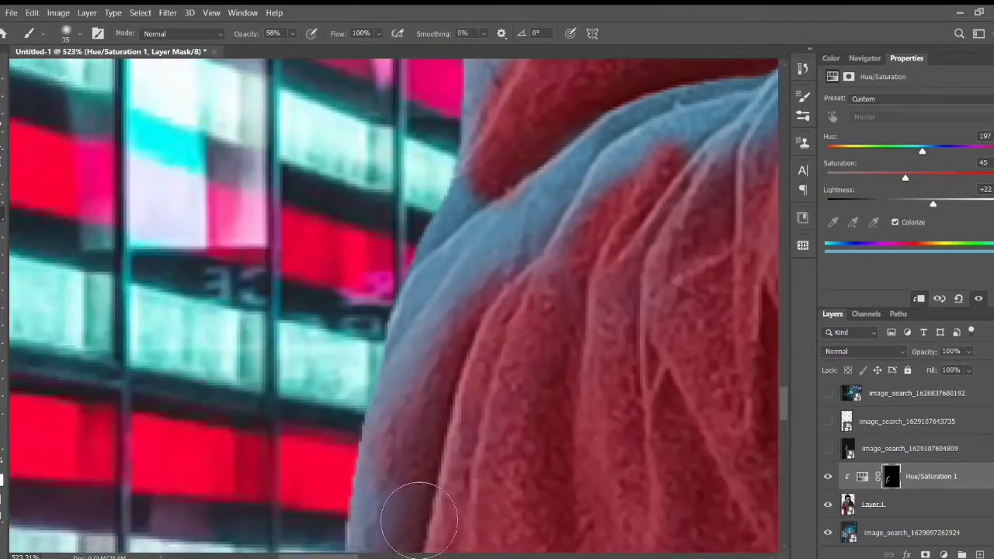
- With a smaller brush, tint the ridges of the upper shirt folds blue
key(bracketleft)
key(bracketleft)
drag(511, 422, 418, 93)
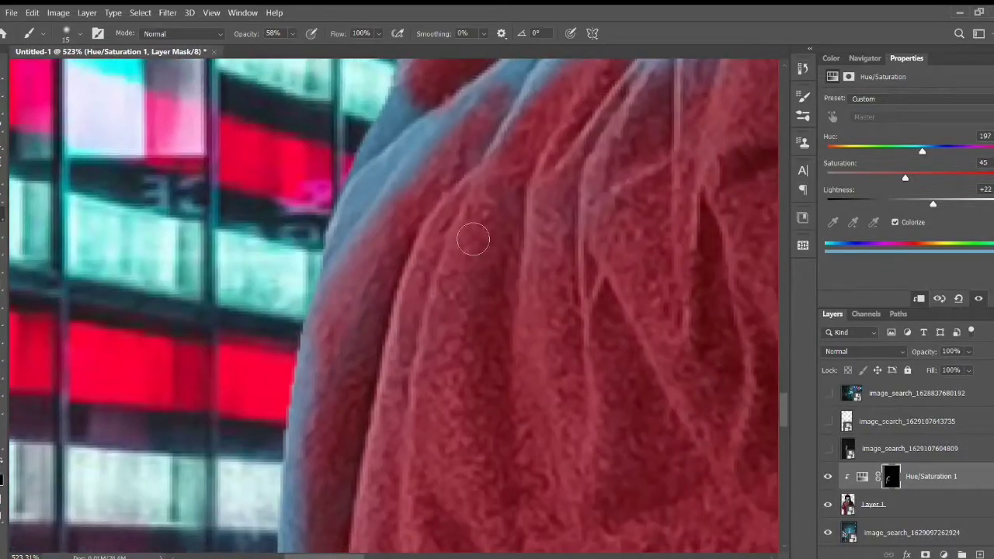
mouse_move(473, 240)
mouse_down()
mouse_move(426, 349)
mouse_move(633, 162)
mouse_move(372, 305)
mouse_move(503, 296)
mouse_move(433, 322)
mouse_move(514, 214)
mouse_move(483, 322)
mouse_up()
key(bracketleft)
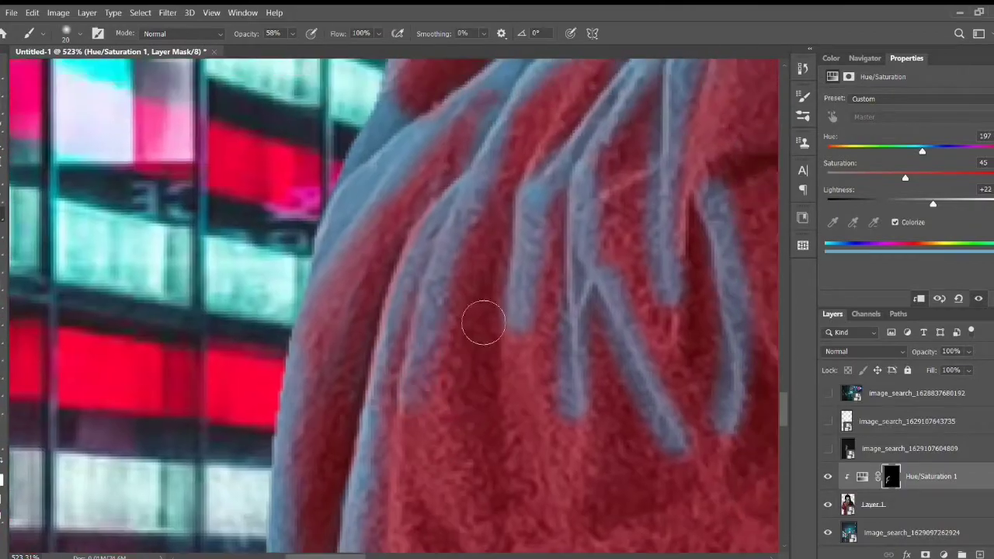
mouse_move(715, 275)
mouse_down()
mouse_move(595, 344)
mouse_move(335, 452)
mouse_move(359, 389)
mouse_up()
scroll(404, 370, down, 2)
key(b)
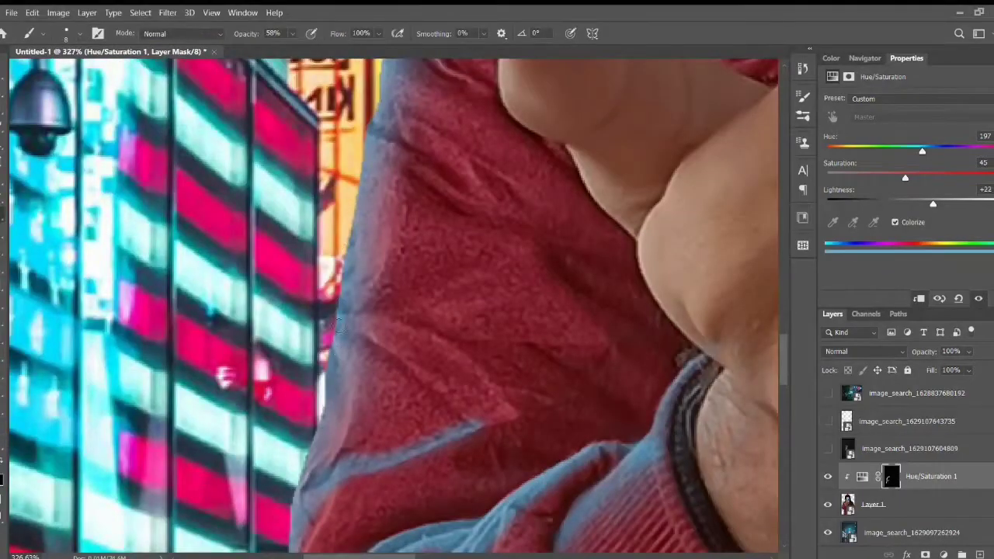
- Paint blue onto the shirt's edge while hiding the tint on the collar and inner shirt
drag(435, 233, 357, 435)
drag(727, 101, 626, 224)
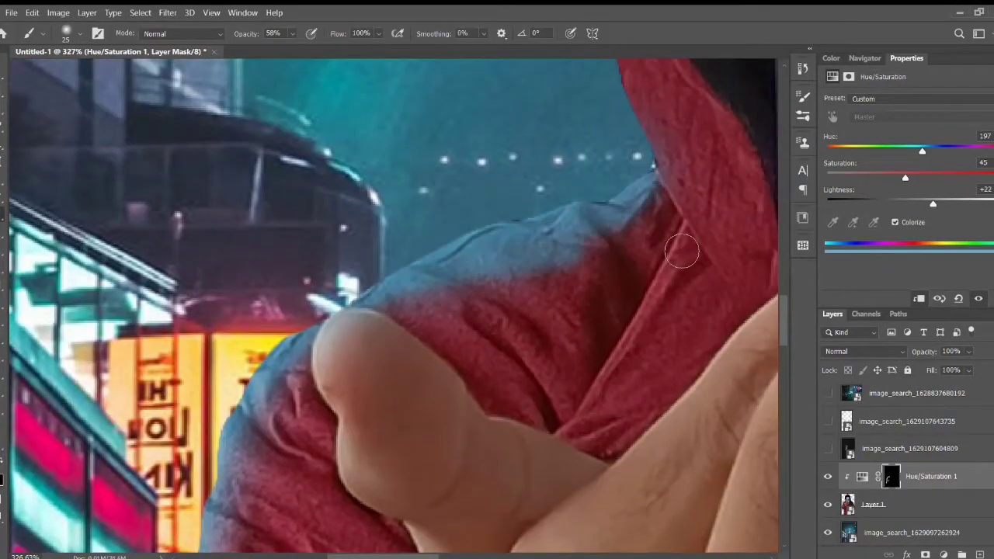
mouse_move(682, 251)
mouse_down()
mouse_move(564, 259)
mouse_move(637, 497)
mouse_move(604, 493)
mouse_up()
key(z)
click(597, 440)
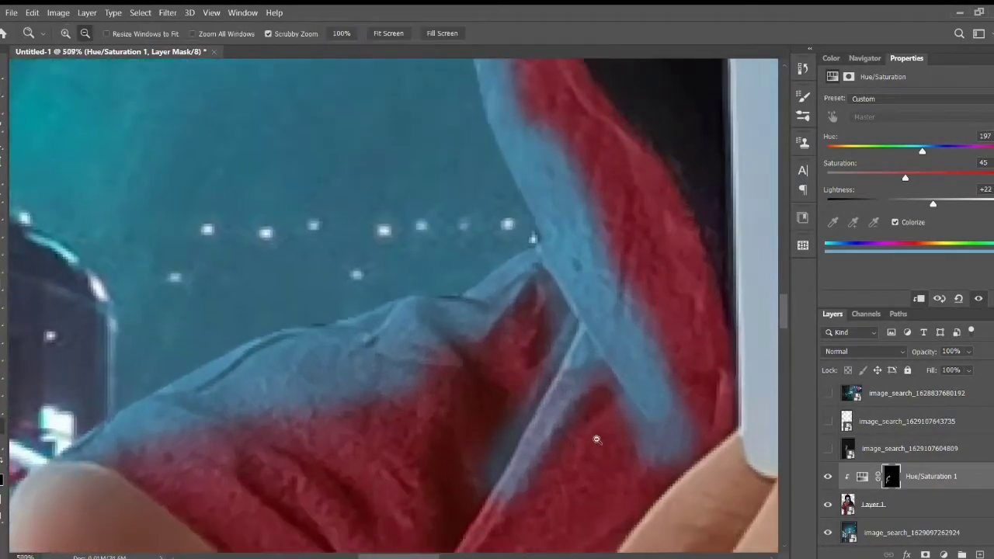
drag(617, 394, 479, 487)
key(bracketright)
key(bracketright)
mouse_move(425, 383)
mouse_down()
mouse_move(328, 417)
mouse_move(388, 506)
mouse_move(637, 186)
mouse_up()
- Tint the thumb's left edge blue, then check the fingers and card edge
drag(400, 427, 477, 334)
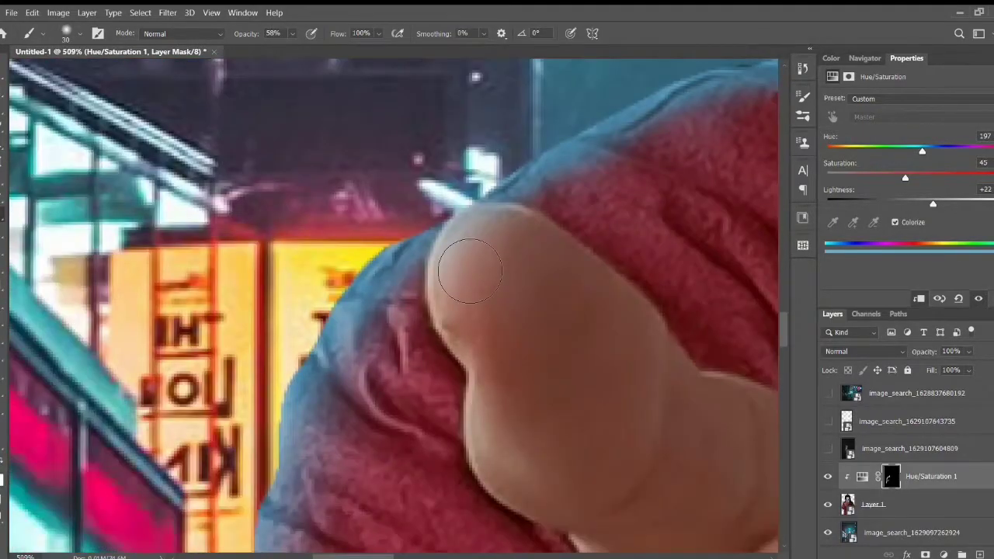
drag(526, 240, 595, 518)
scroll(595, 517, down, 3)
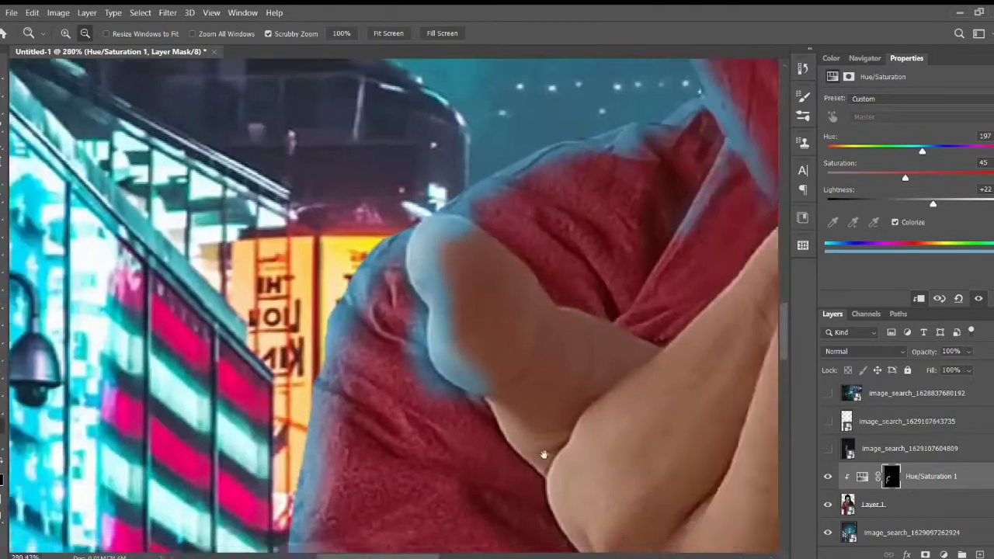
drag(543, 455, 400, 451)
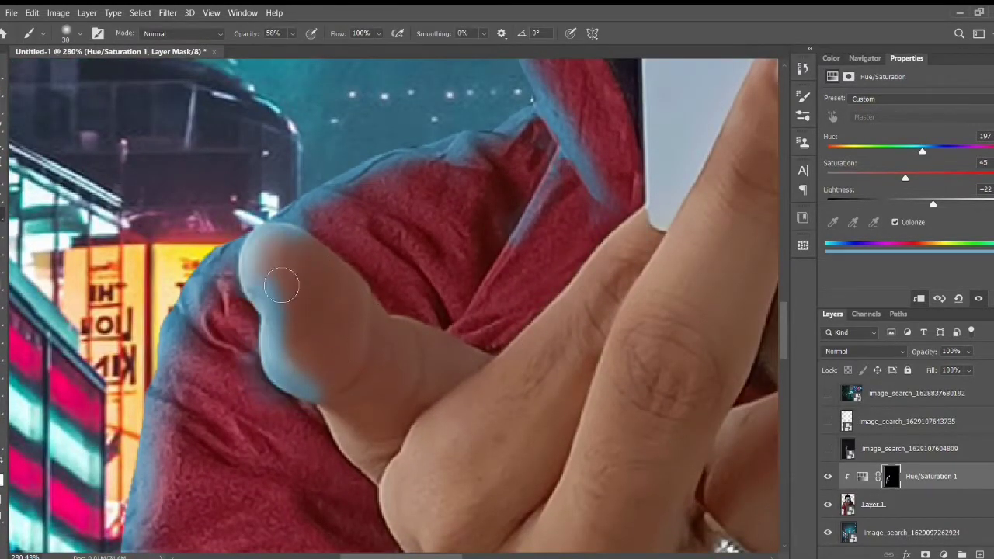
drag(611, 308, 468, 372)
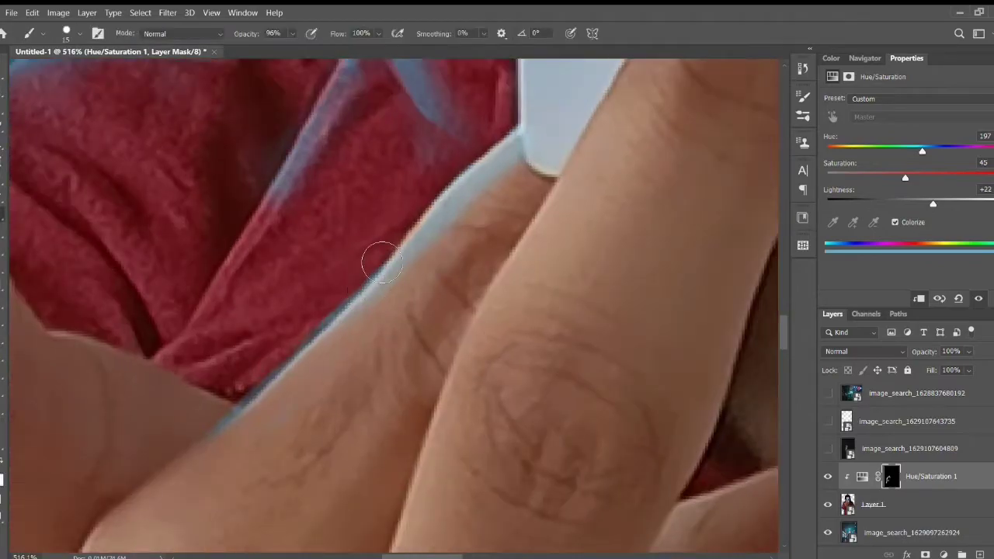
drag(301, 419, 370, 292)
key(])
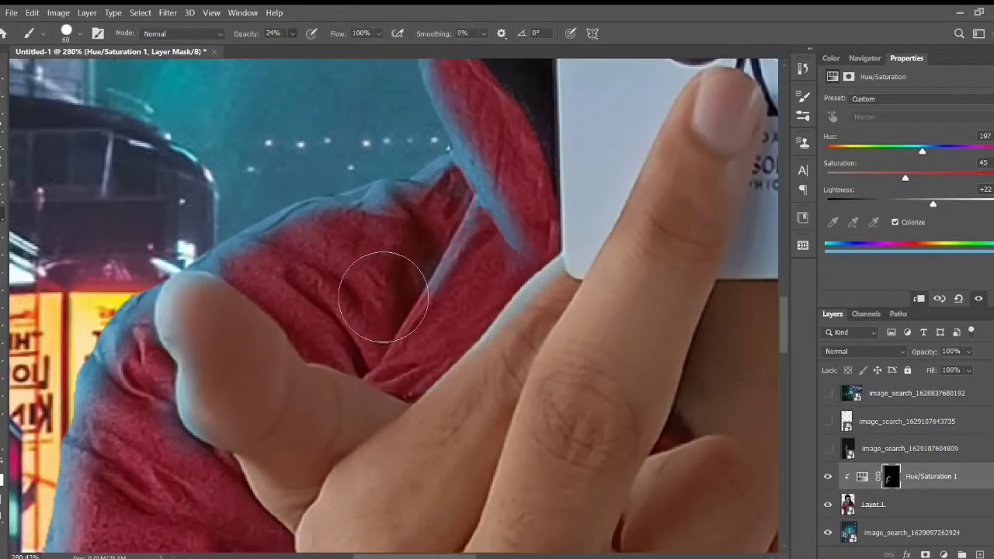
- Zoom in and paint blue tint along the hood's outer edge and across its folds
scroll(383, 297, down, 10)
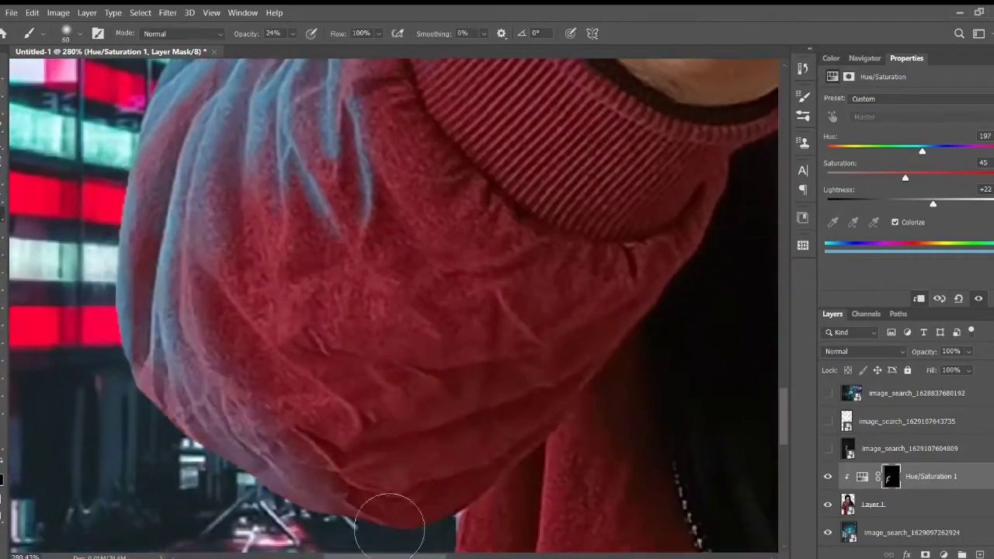
scroll(390, 526, up, 4)
scroll(266, 222, up, 4)
scroll(266, 223, up, 4)
scroll(256, 422, up, 3)
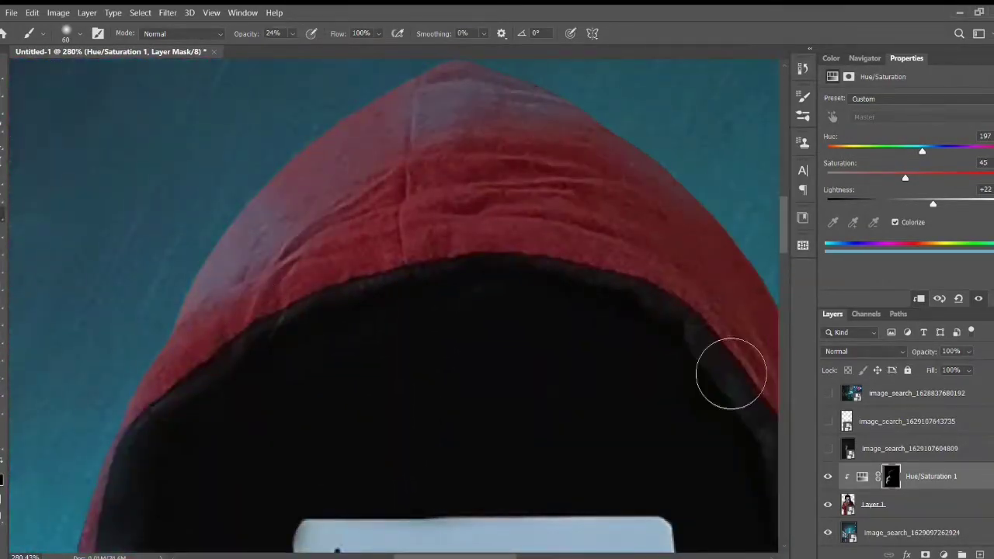
scroll(732, 375, down, 3)
scroll(206, 310, up, 2)
key(z)
click(191, 382)
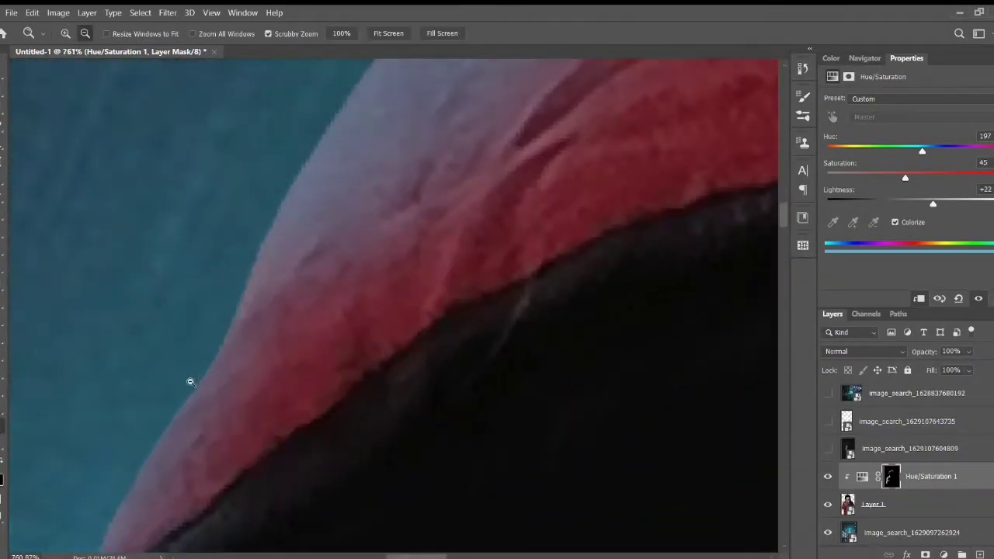
scroll(241, 258, down, 3)
scroll(251, 184, up, 4)
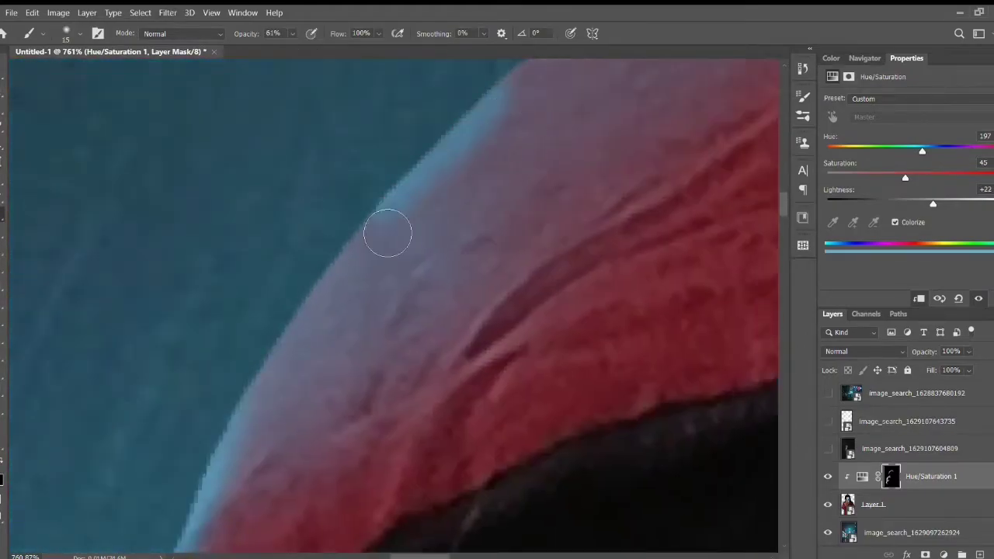
drag(564, 114, 271, 240)
scroll(272, 240, down, 3)
mouse_move(260, 444)
mouse_down()
mouse_move(344, 428)
mouse_move(205, 374)
mouse_move(497, 140)
mouse_up()
key([)
drag(528, 222, 459, 327)
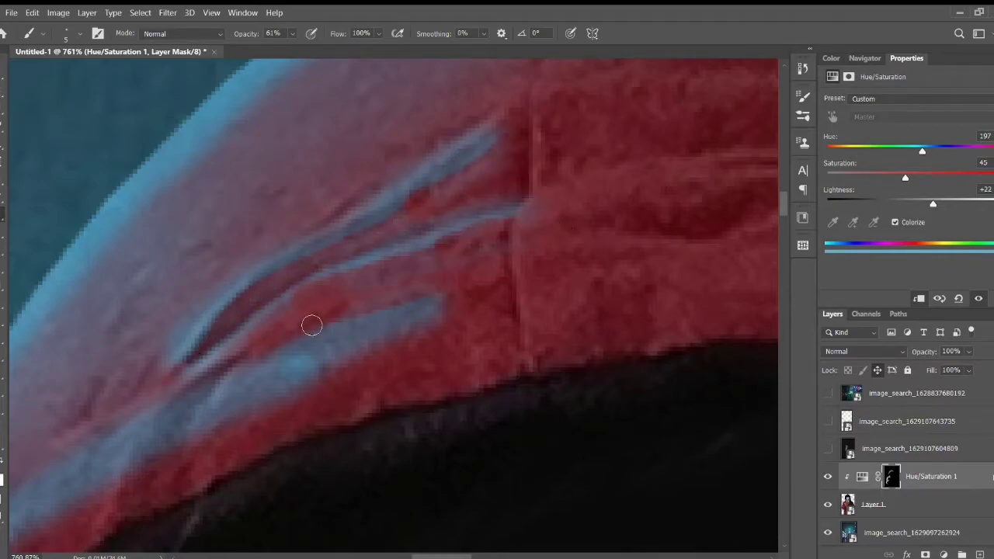
- Raise the brush opacity to 61% and tint the knuckle and ring-hand fingers blue
scroll(312, 326, left, 3)
scroll(324, 370, down, 1)
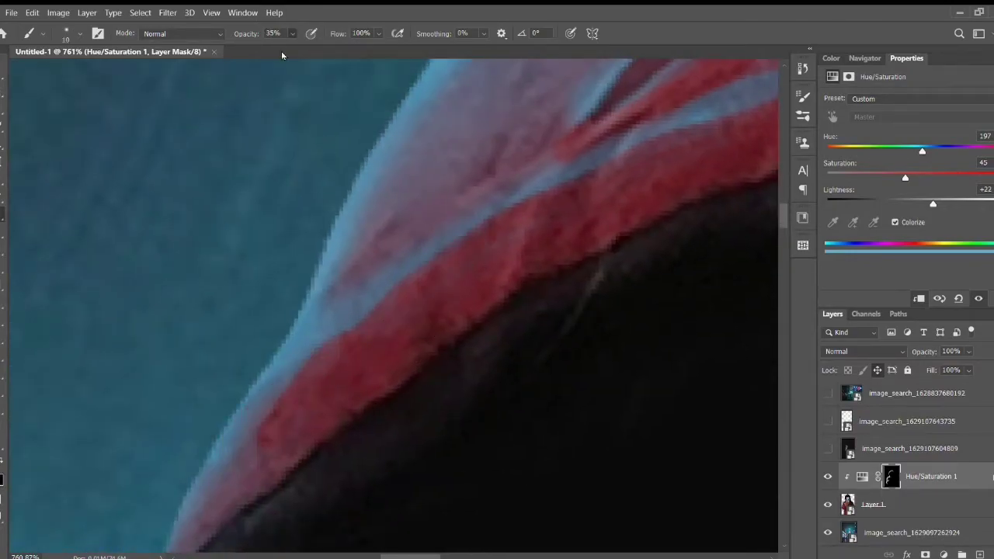
scroll(94, 395, down, 2)
scroll(445, 280, down, 3)
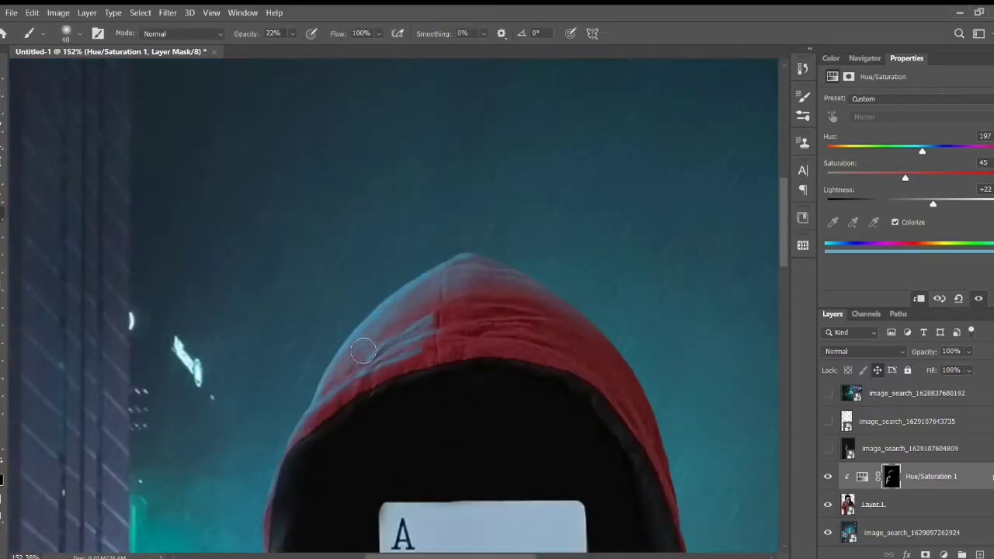
scroll(299, 375, down, 5)
scroll(287, 311, up, 3)
scroll(284, 266, up, 2)
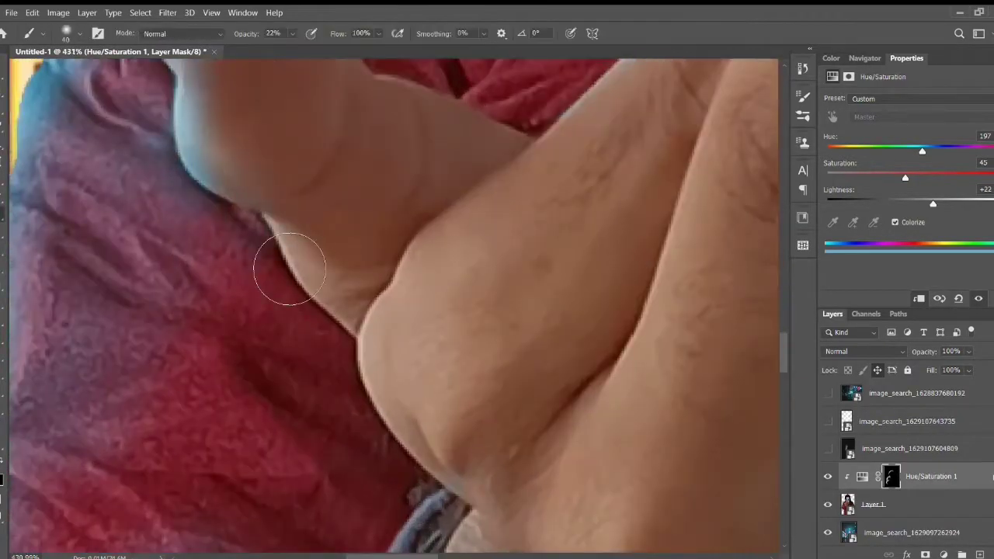
key(6)
key(1)
drag(358, 319, 455, 417)
scroll(455, 417, down, 5)
scroll(334, 354, up, 2)
mouse_move(458, 233)
mouse_down()
mouse_move(334, 355)
mouse_move(570, 328)
mouse_up()
- Pan around the fingers with a smaller brush to find spots needing tint
scroll(570, 329, up, 3)
scroll(389, 327, right, 3)
scroll(377, 329, down, 3)
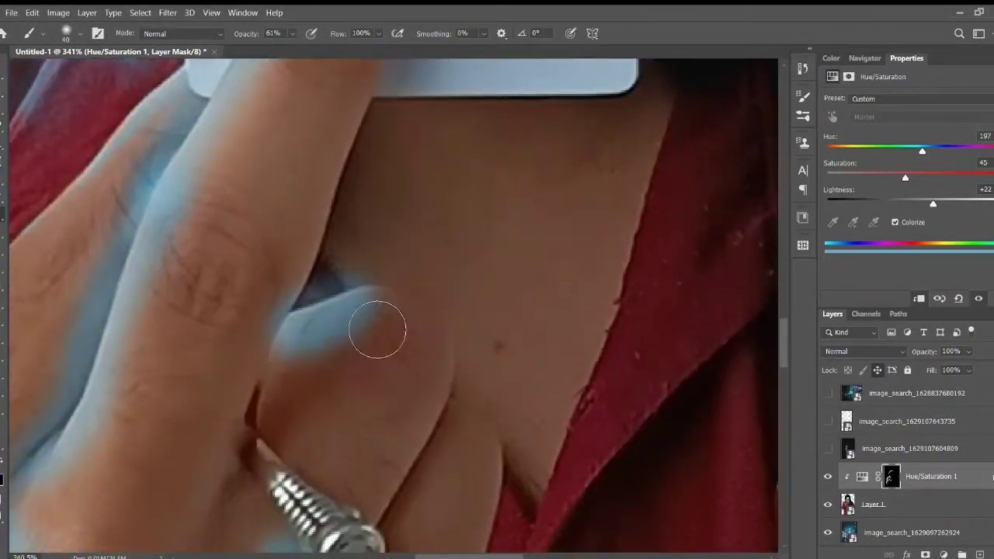
scroll(401, 264, left, 5)
key(bracketleft)
key(bracketleft)
scroll(401, 264, up, 3)
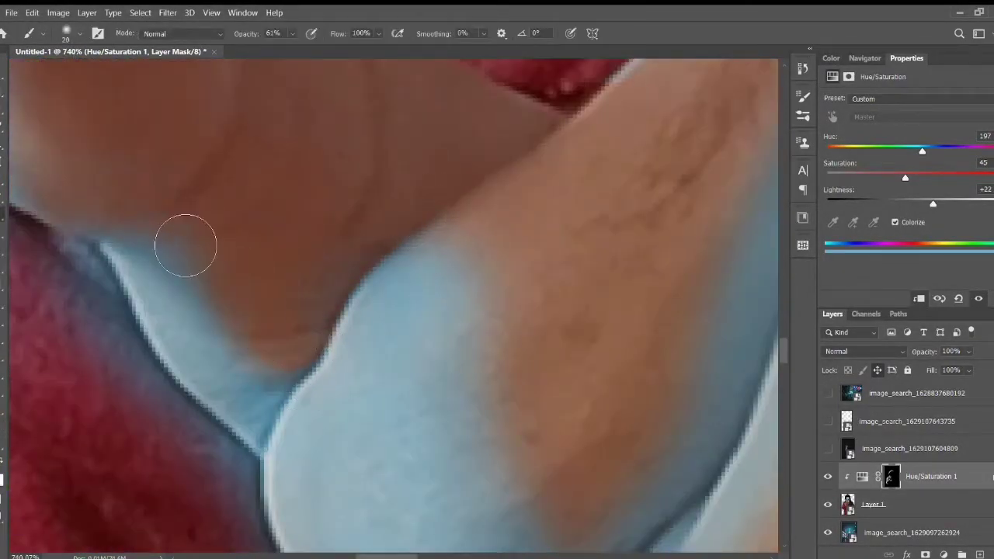
scroll(132, 304, left, 3)
scroll(167, 271, up, 2)
scroll(166, 271, left, 3)
scroll(372, 410, right, 5)
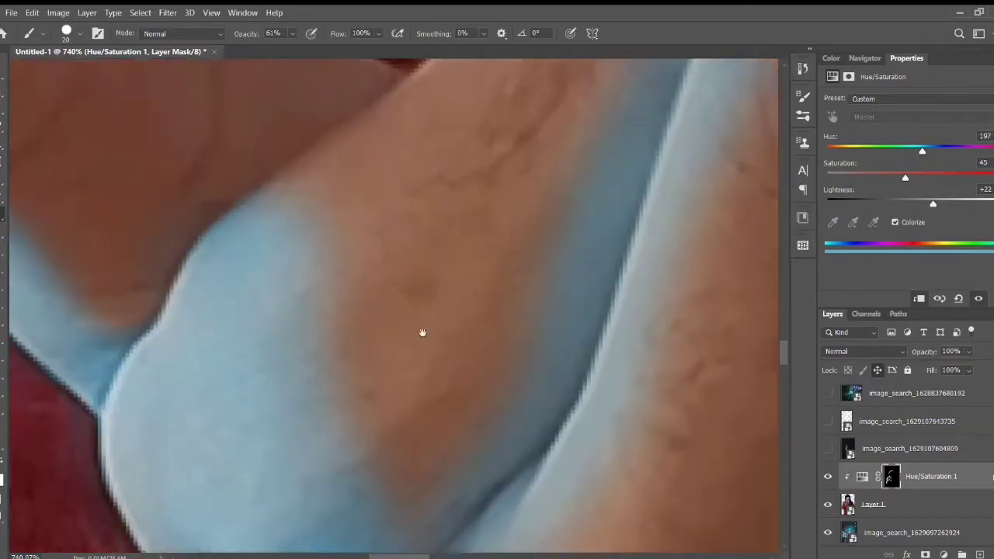
scroll(422, 332, down, 3)
scroll(421, 411, down, 2)
- Bring the hand and ring into view and size the brush for the fine finger edges
key(bracketright)
scroll(378, 407, up, 2)
scroll(406, 411, right, 2)
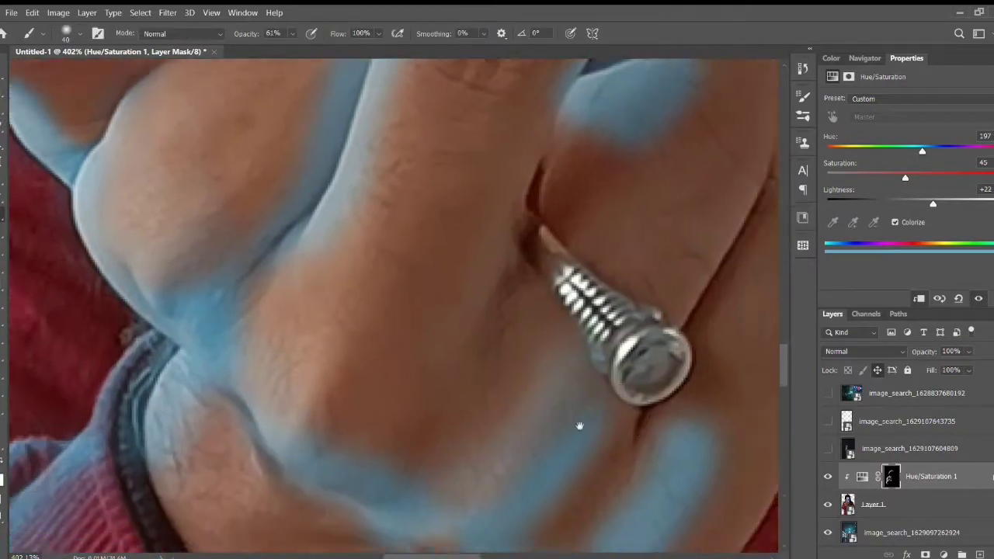
drag(579, 426, 463, 259)
scroll(282, 204, up, 2)
scroll(258, 342, left, 2)
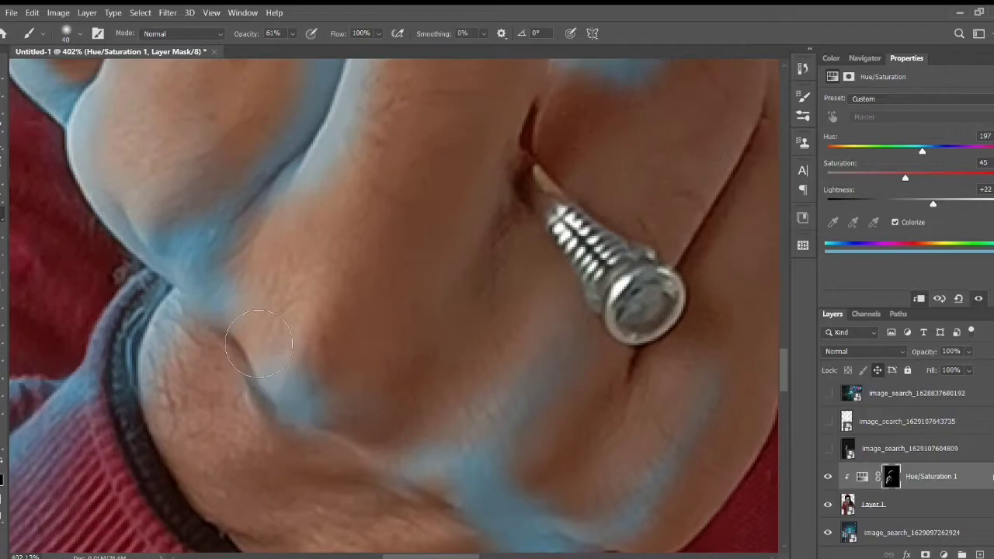
scroll(357, 257, up, 4)
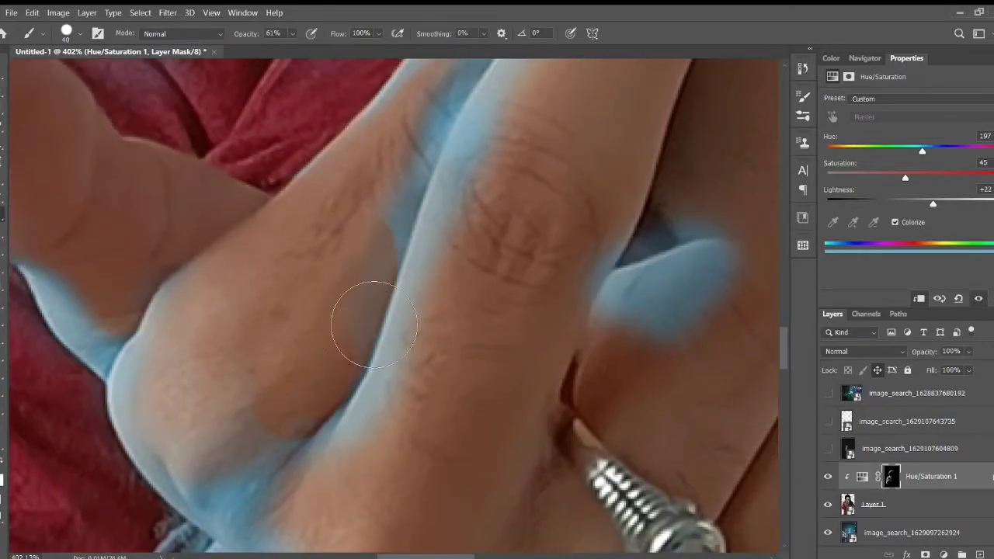
key(bracketleft)
key(bracketleft)
key(bracketleft)
scroll(380, 225, up, 2)
scroll(381, 225, right, 2)
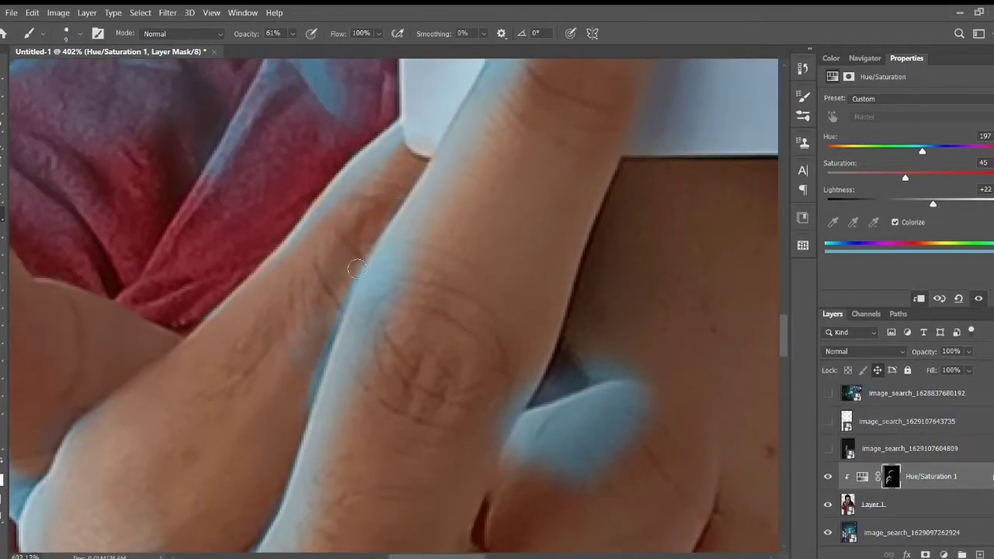
scroll(357, 268, down, 3)
scroll(357, 268, left, 2)
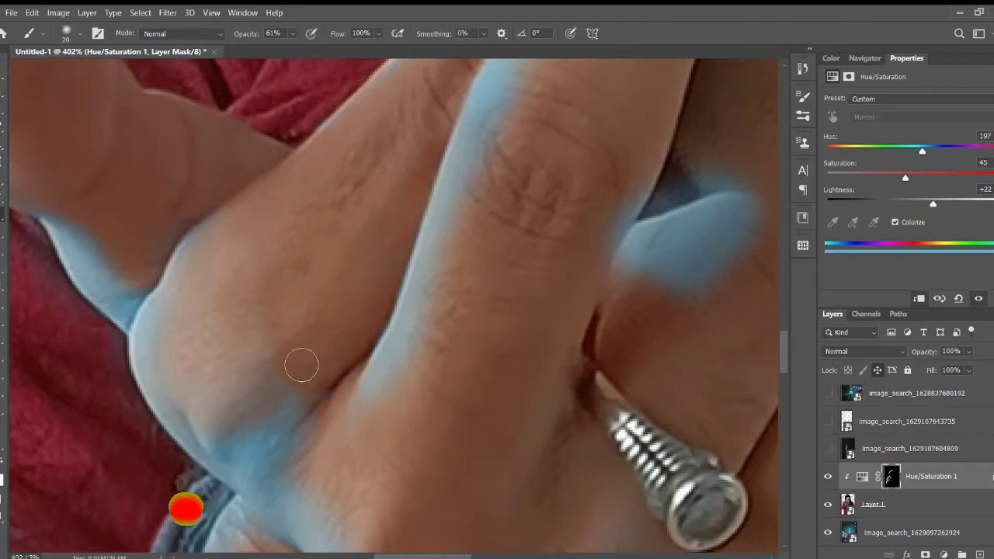
scroll(321, 268, down, 5)
- Zoom in on the top of the hood and brush the Hue/Saturation 1 mask across the hood folds
key(z)
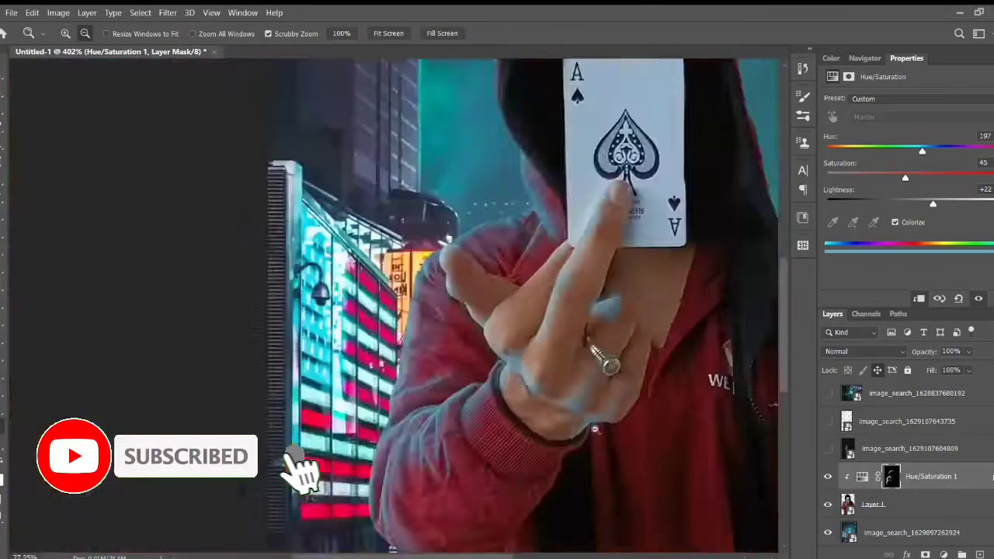
drag(295, 233, 326, 178)
key(b)
key(bracketright)
key(bracketright)
key(bracketright)
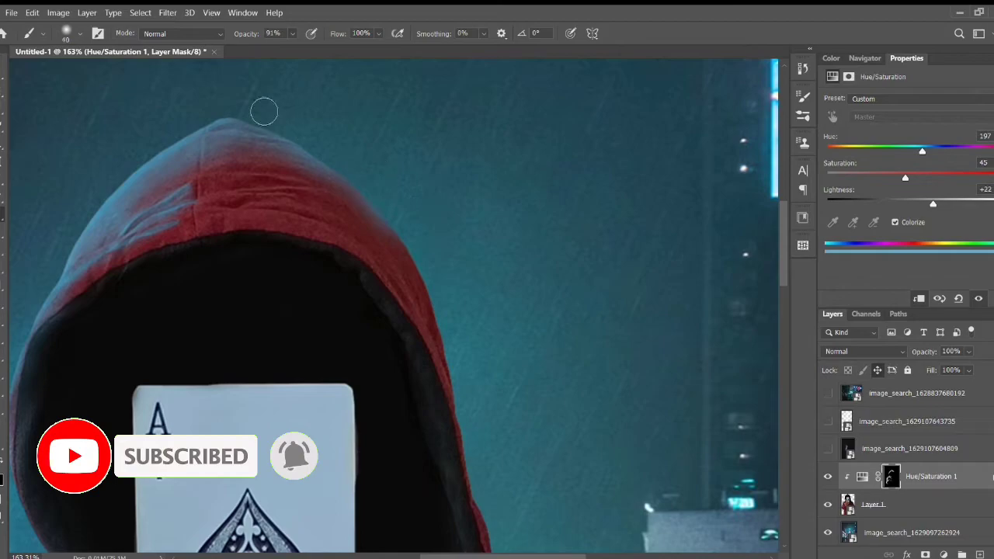
scroll(334, 156, up, 4)
key(bracketleft)
key(bracketleft)
key(bracketleft)
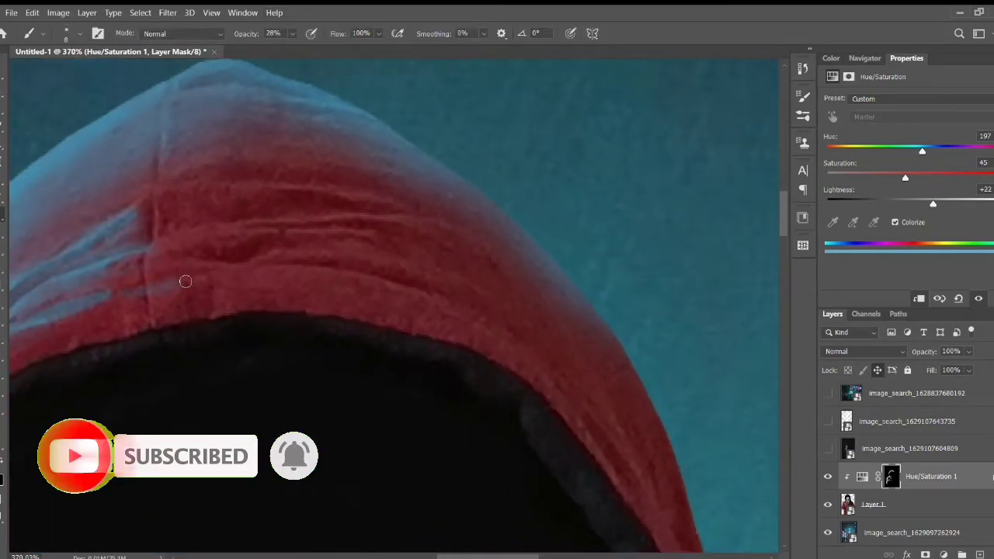
key(bracketright)
key(bracketright)
key(bracketright)
drag(209, 225, 411, 194)
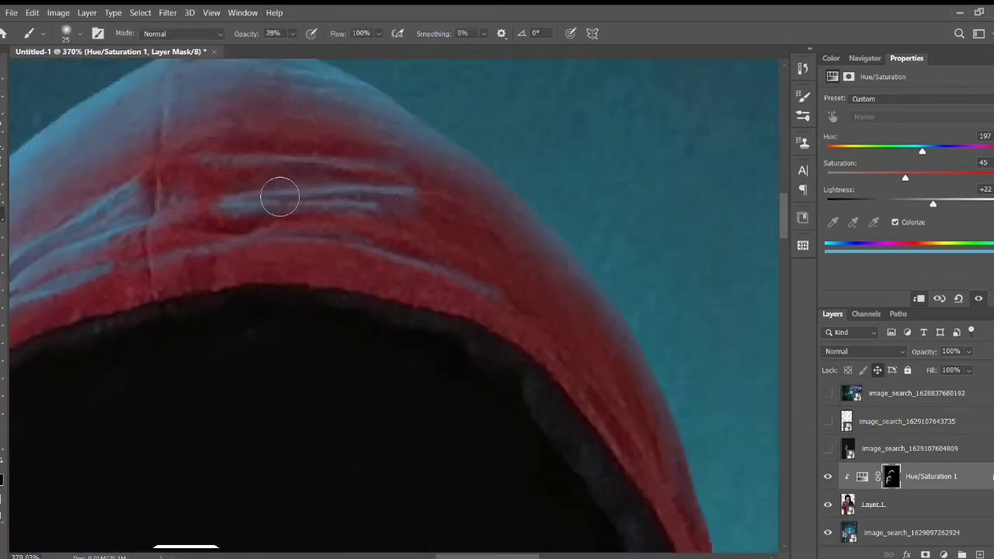
- Brush the mask along the jacket's edge with a larger brush
scroll(417, 393, down, 5)
scroll(308, 222, right, 5)
scroll(435, 289, down, 5)
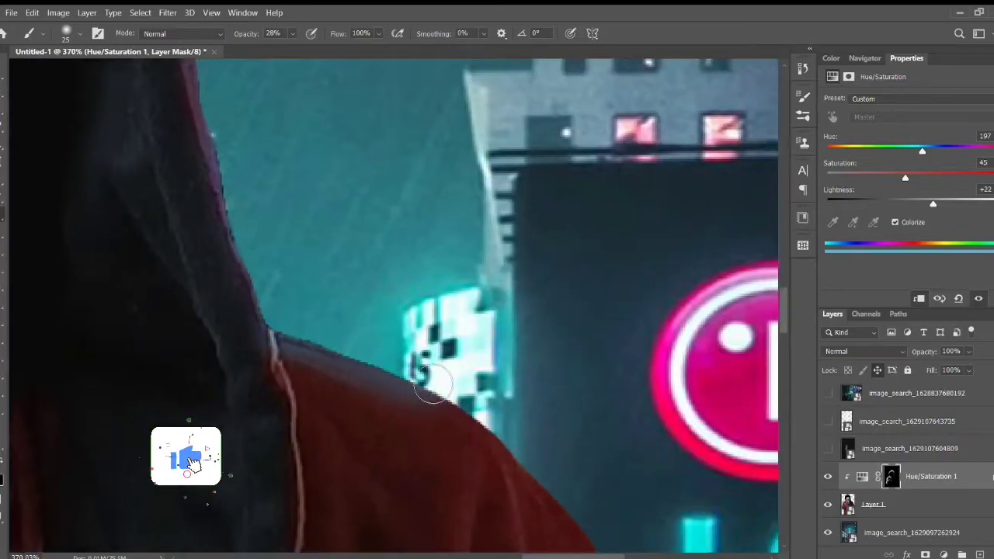
scroll(360, 273, down, 5)
scroll(360, 273, right, 5)
scroll(107, 116, down, 3)
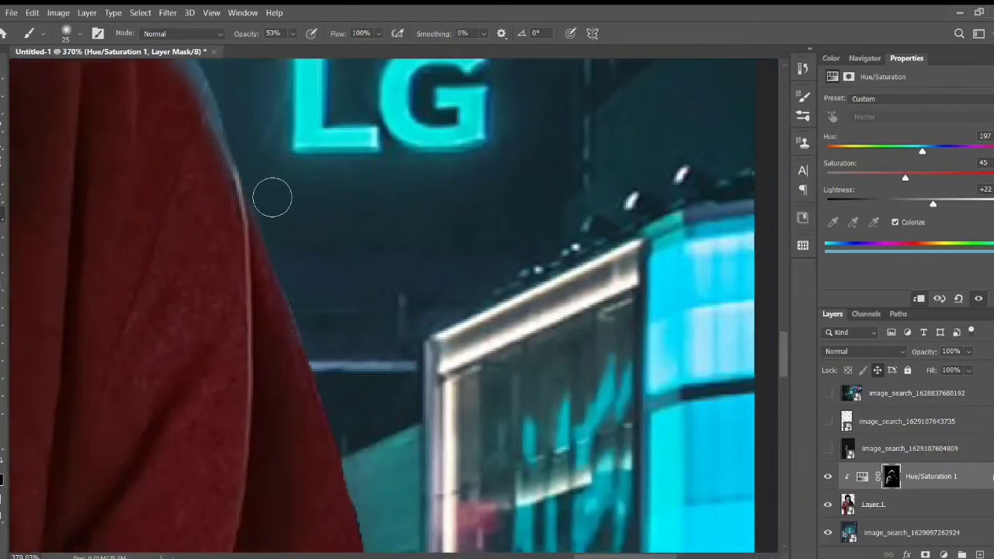
scroll(271, 195, down, 5)
scroll(273, 134, down, 10)
scroll(443, 504, left, 5)
alt+scroll(415, 437, up, 1)
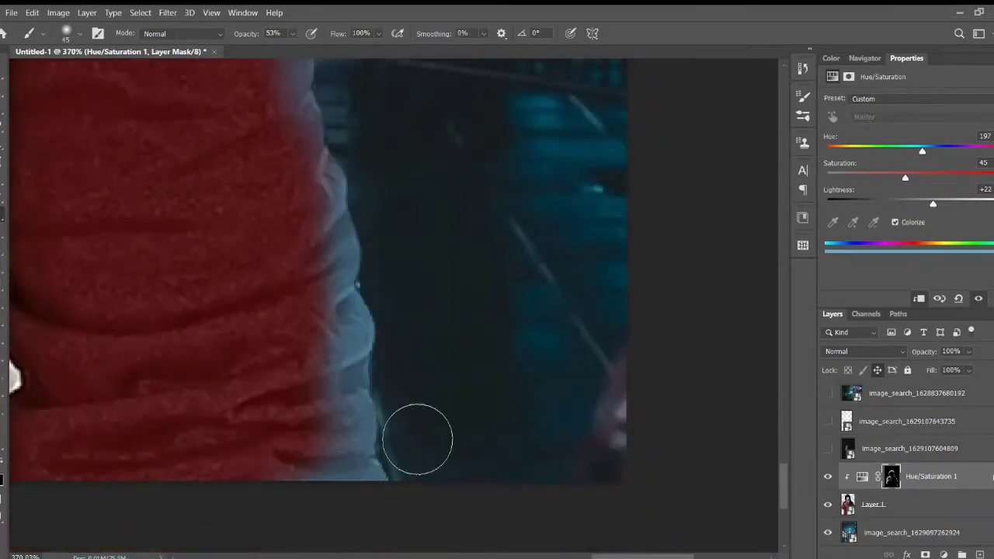
key(bracketright)
key(bracketright)
scroll(356, 324, up, 3)
scroll(356, 324, left, 3)
drag(444, 422, 325, 405)
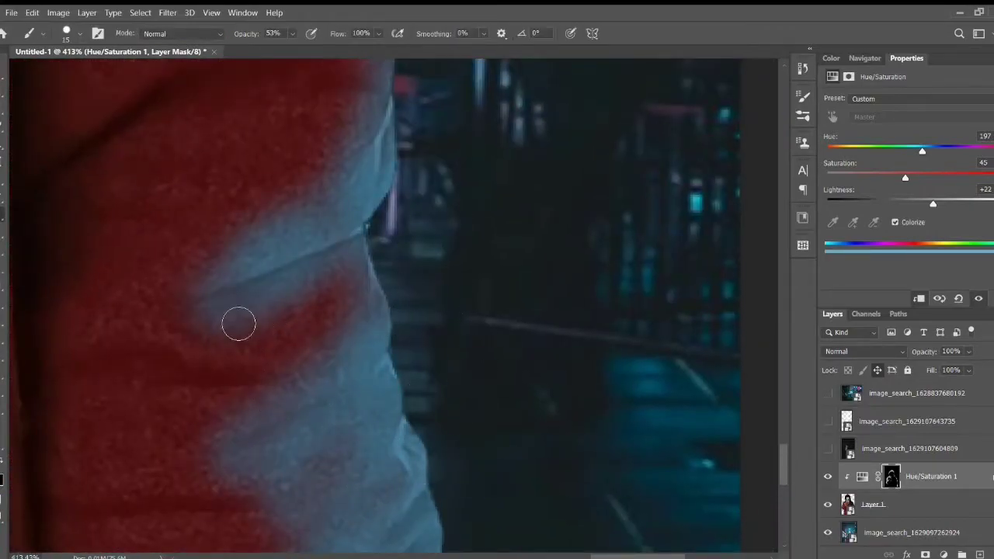
- Set the mask brush to 51% opacity and size 35
scroll(359, 414, down, 3)
scroll(327, 325, left, 1)
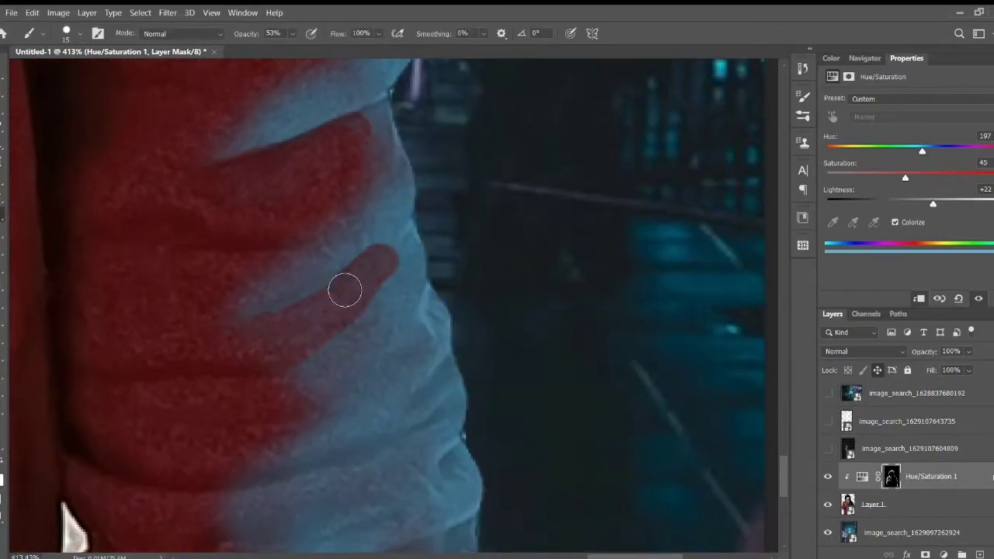
scroll(399, 380, down, 2)
scroll(399, 380, left, 1)
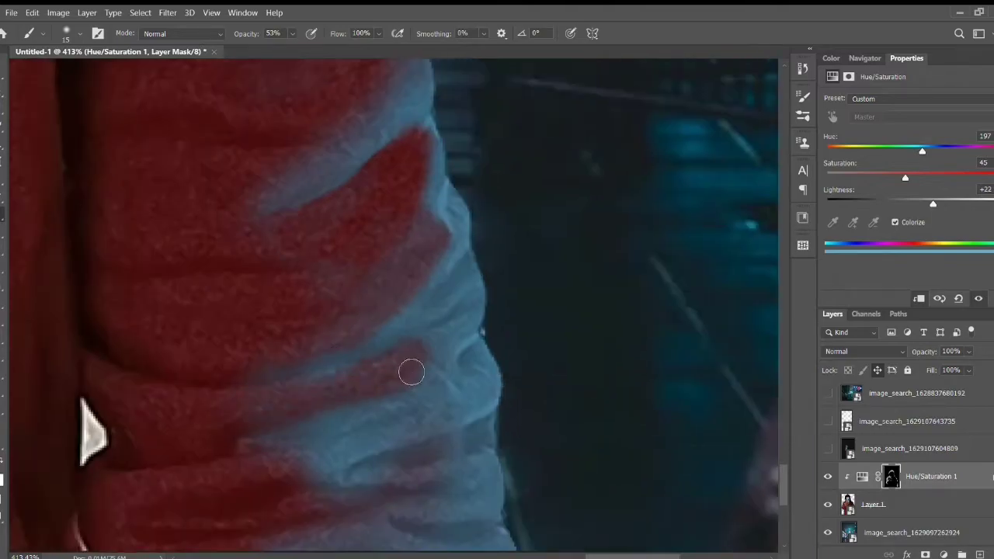
scroll(411, 371, down, 2)
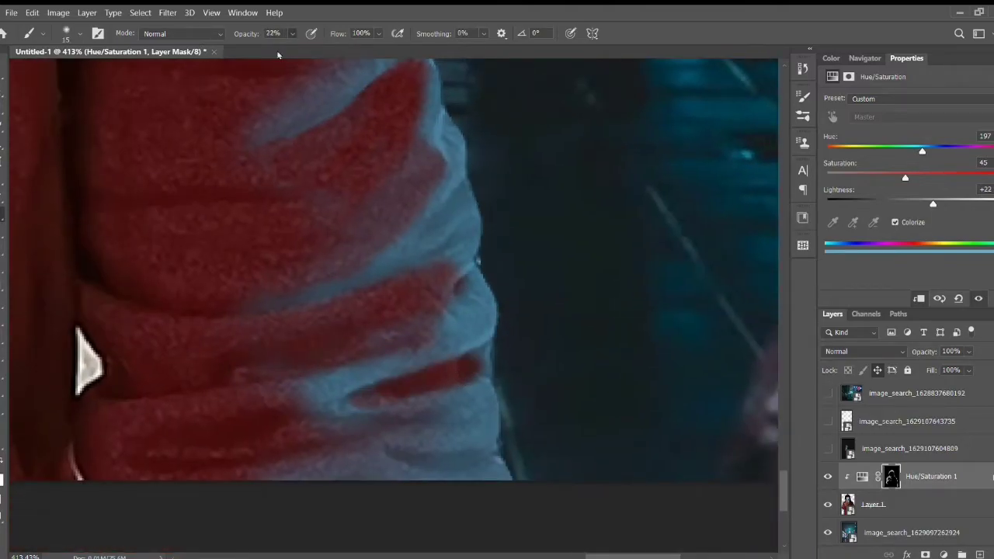
scroll(413, 381, up, 3)
scroll(467, 365, up, 3)
key(5)
key(1)
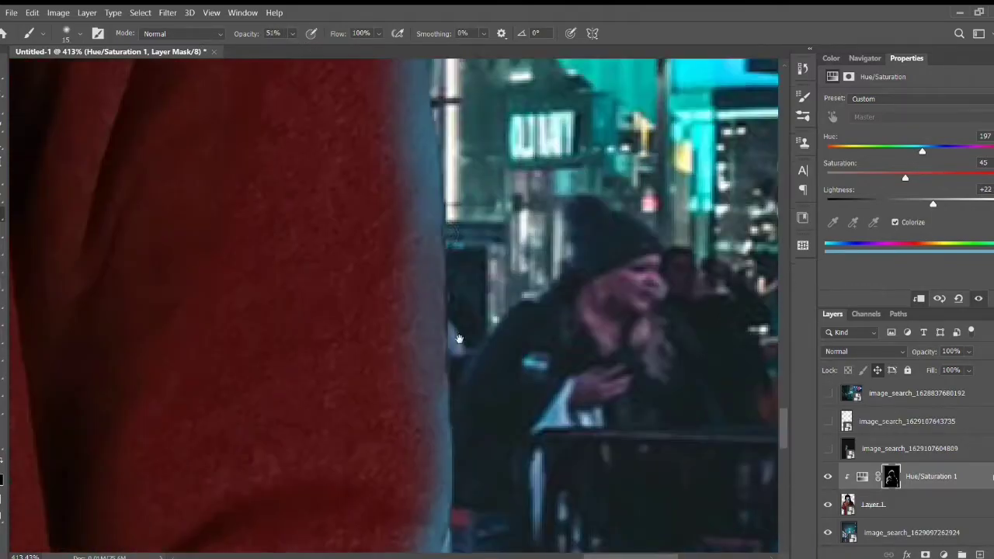
key(bracketright)
key(bracketright)
scroll(466, 349, up, 5)
scroll(380, 173, down, 2)
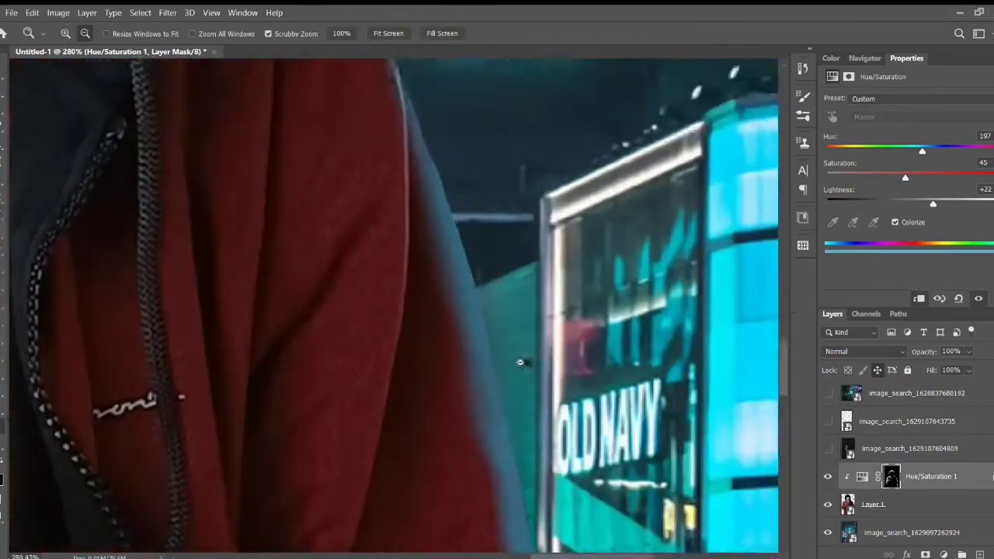
scroll(459, 324, up, 2)
scroll(459, 325, down, 3)
scroll(473, 114, up, 4)
scroll(486, 360, up, 1)
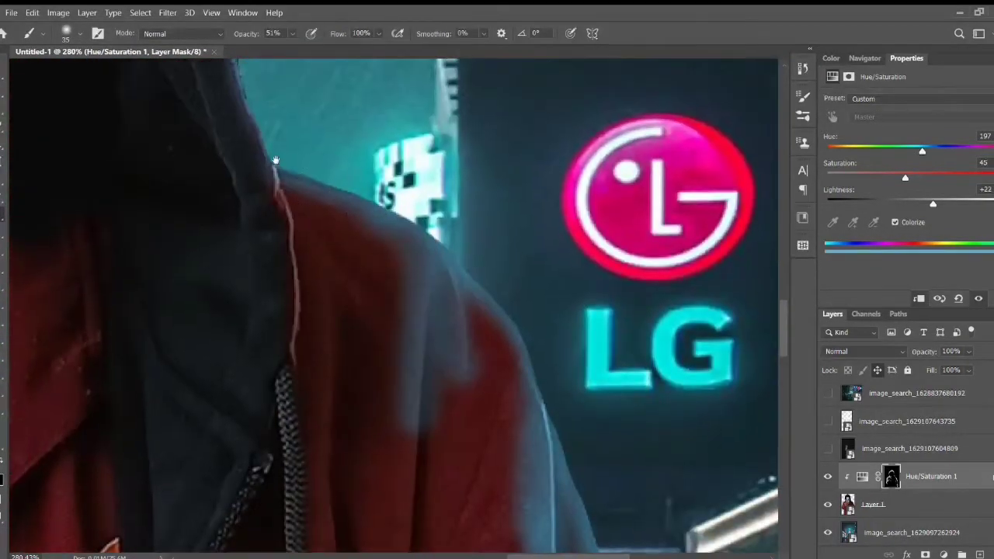
- Zoom in on the shoulder edge and raise the brush opacity to 83%
key(z)
drag(404, 445, 432, 445)
key(8)
key(3)
scroll(420, 386, up, 2)
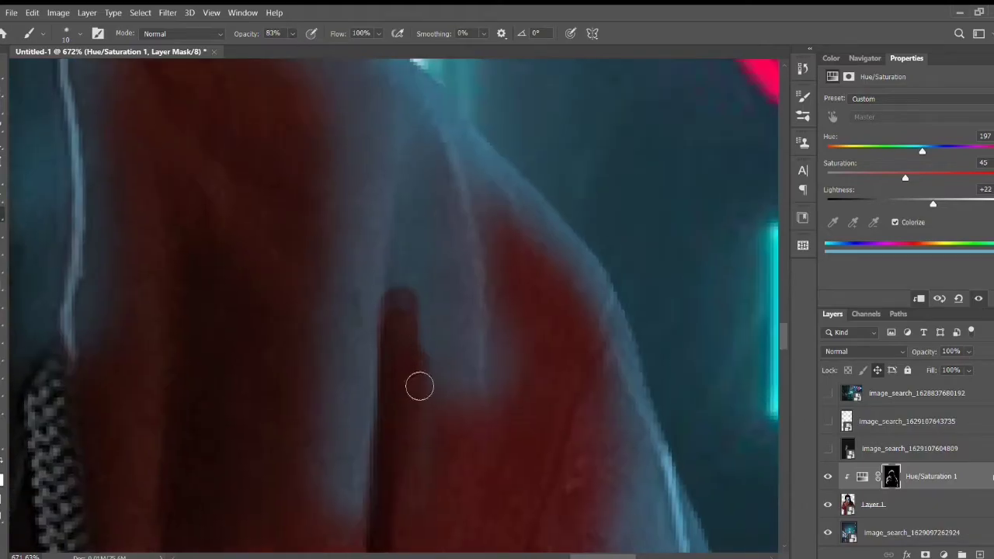
scroll(522, 515, down, 2)
scroll(272, 324, up, 3)
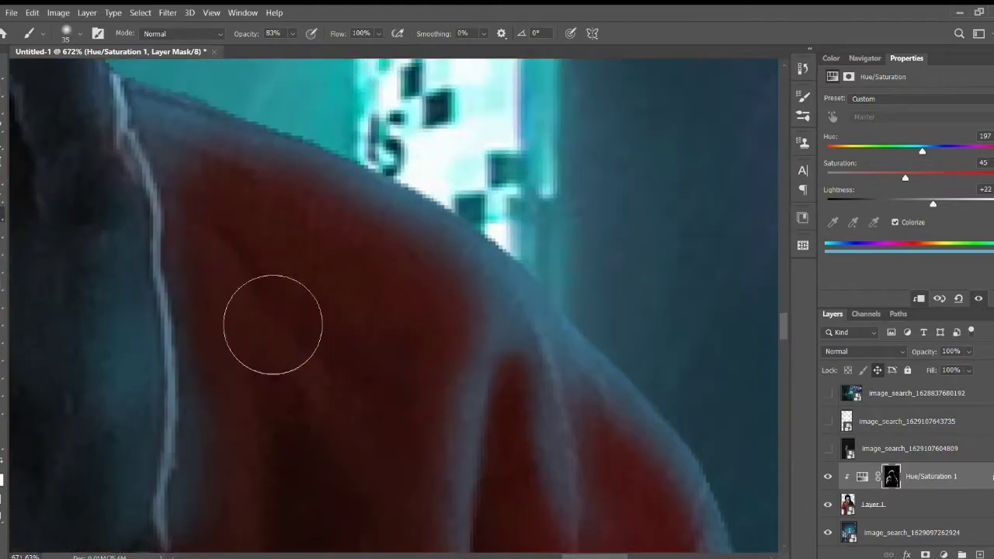
key(z)
scroll(255, 397, down, 1)
scroll(284, 345, down, 3)
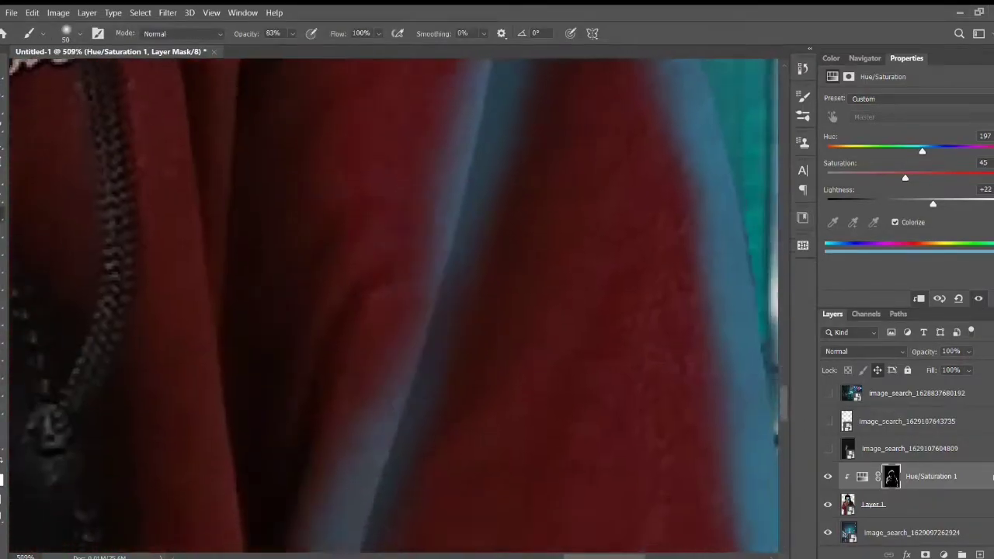
key(b)
scroll(420, 279, down, 3)
scroll(385, 341, up, 2)
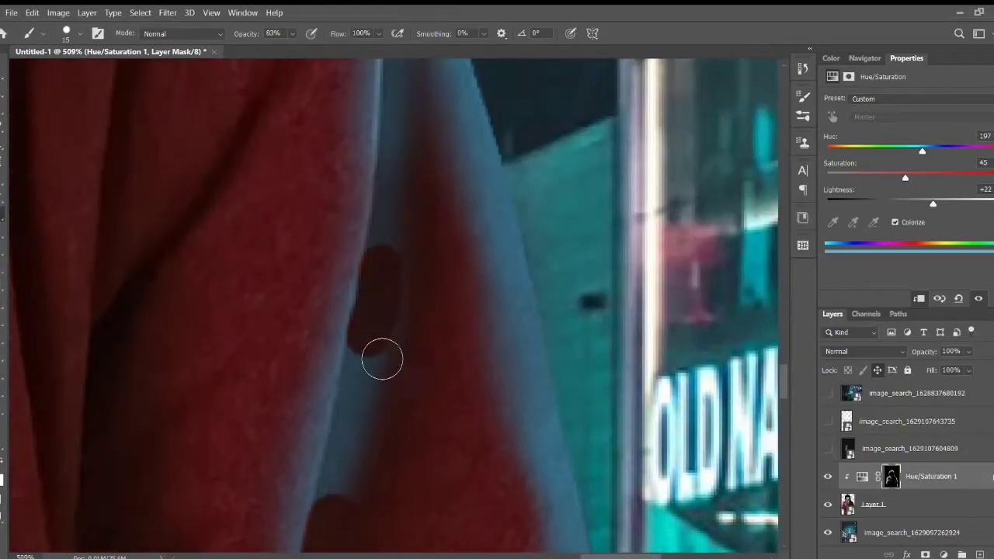
scroll(435, 381, up, 1)
- Zoom out to the whole image and set the brush size back to 35
key(z)
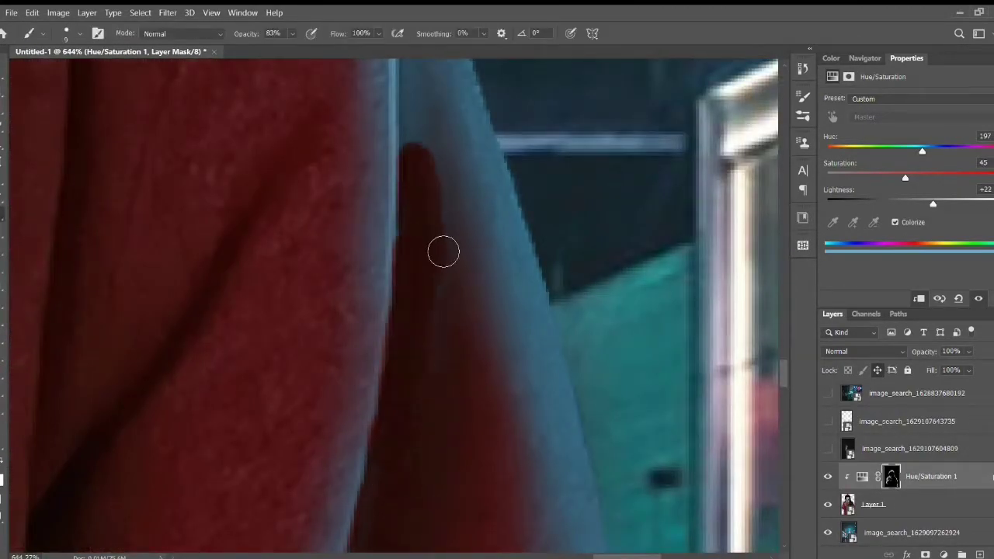
scroll(443, 251, up, 3)
key(bracketleft)
key(bracketleft)
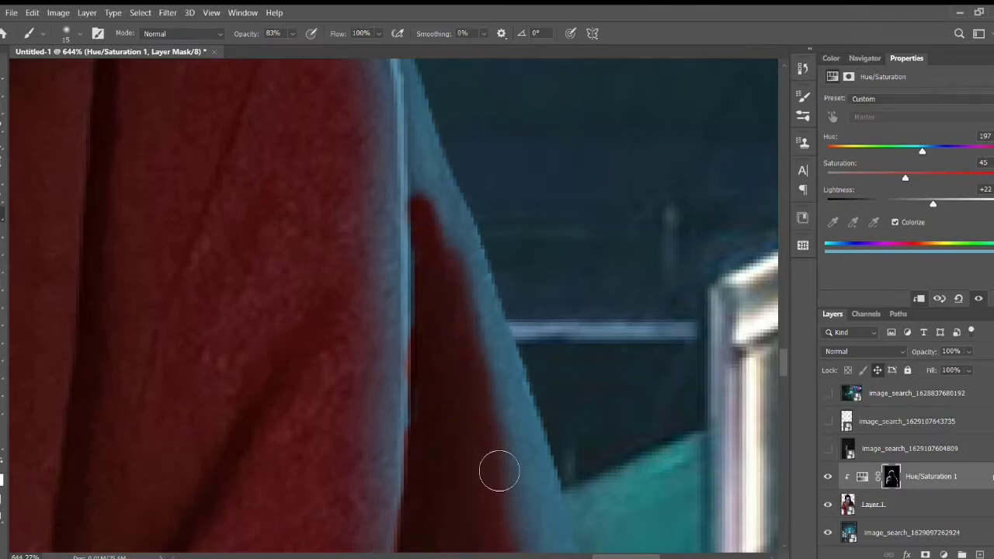
key(z)
scroll(439, 255, up, 1)
key(z)
scroll(521, 394, down, 5)
scroll(429, 222, up, 2)
key(b)
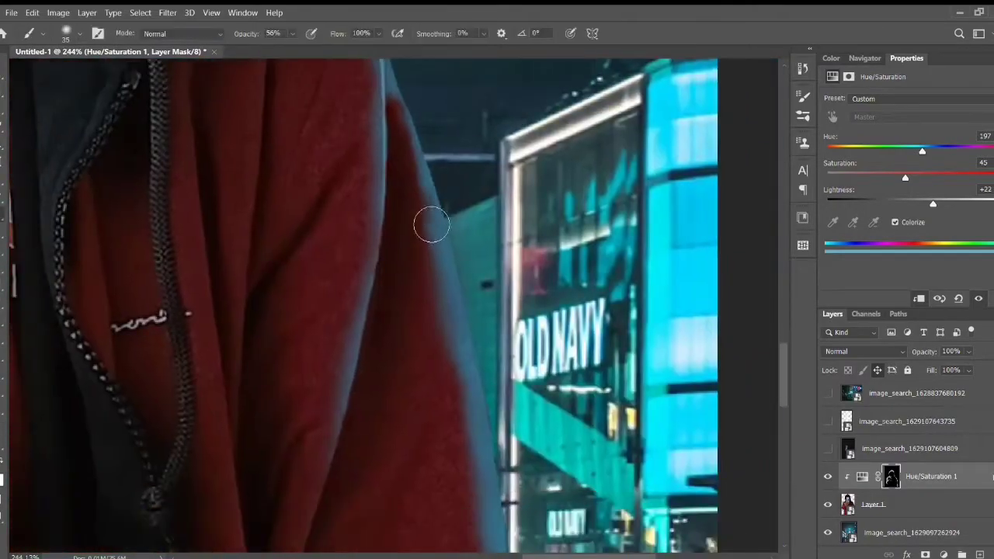
key(bracketright)
key(bracketright)
scroll(467, 292, down, 3)
scroll(404, 303, down, 3)
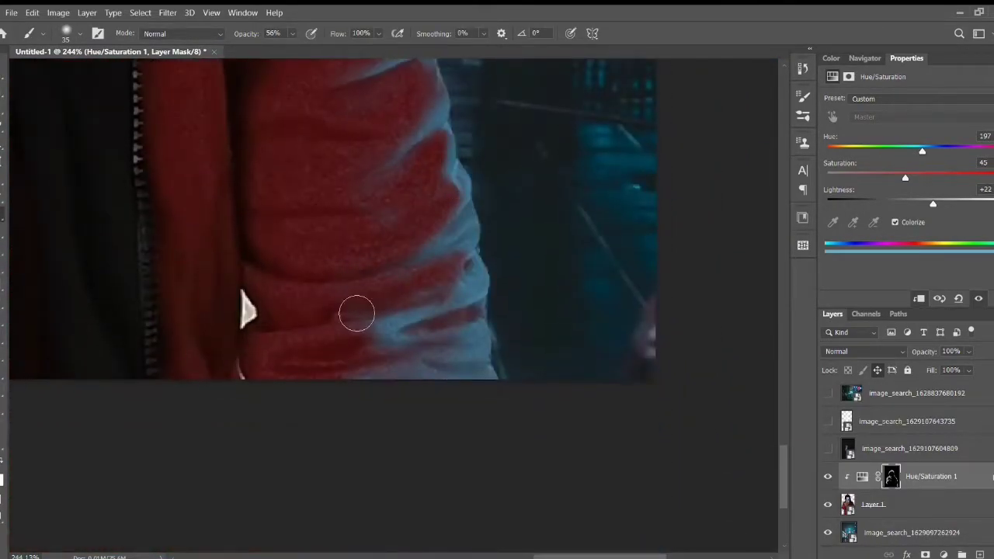
scroll(467, 388, up, 3)
scroll(508, 233, up, 3)
- Zoom in on the ring finger and paint the blue tint off it
key(z)
scroll(409, 289, up, 2)
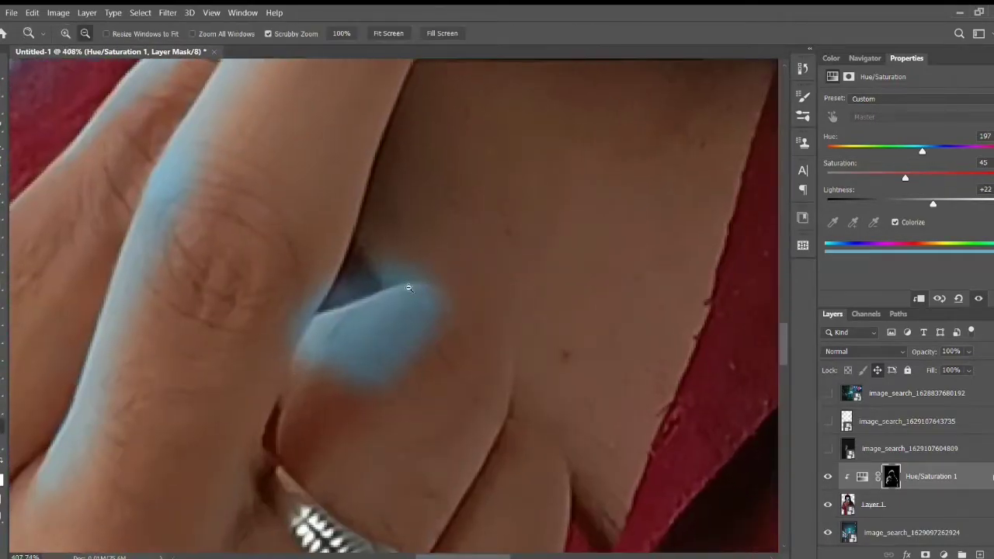
drag(457, 273, 421, 455)
key(bracketright)
key(bracketright)
key(bracketright)
scroll(502, 298, down, 5)
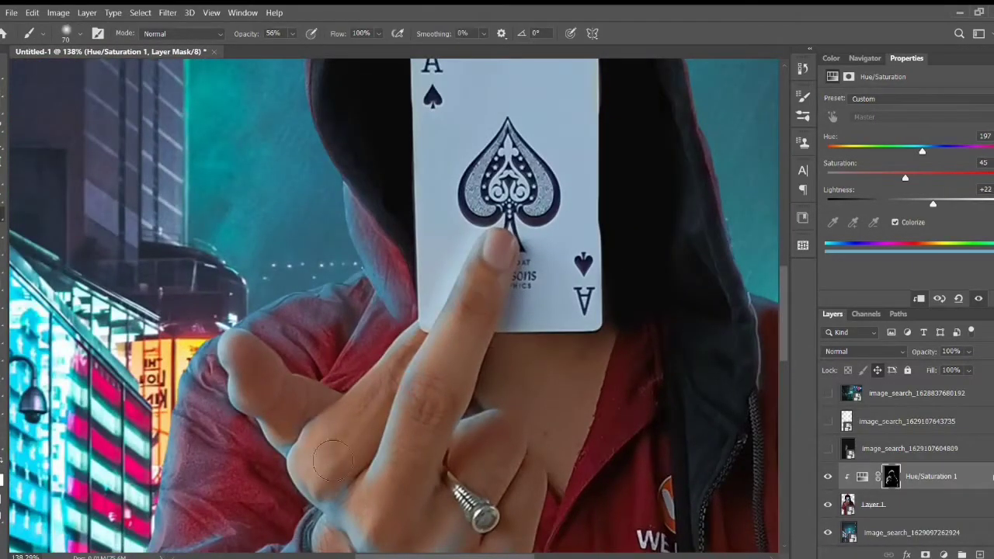
scroll(333, 462, down, 3)
scroll(413, 395, down, 2)
scroll(432, 344, down, 3)
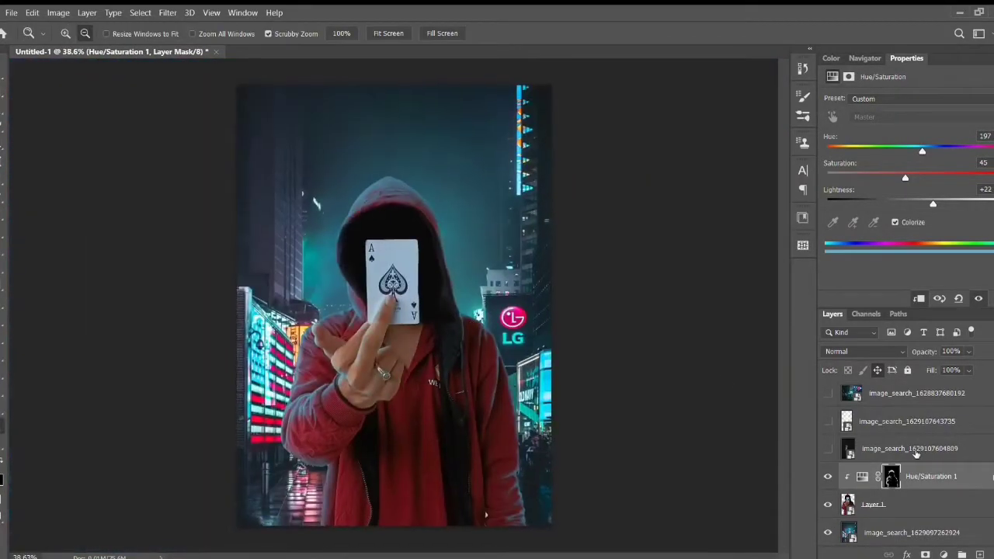
- On a new layer, paint cyan haze over the LG sign, left buildings and bottom
key(ctrl+shift+alt+n)
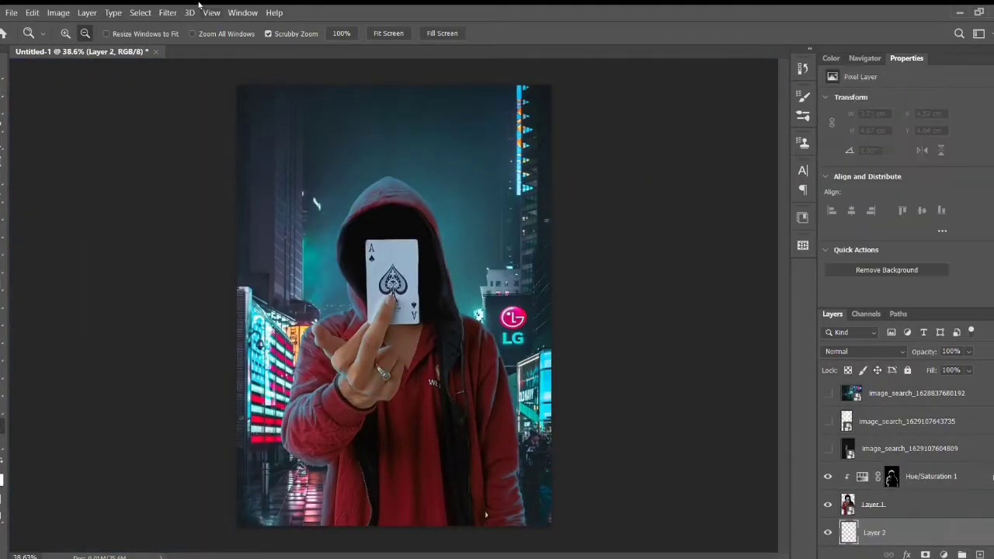
key(bracketright)
key(bracketright)
key(bracketright)
mouse_move(483, 350)
mouse_down()
mouse_move(578, 321)
mouse_move(606, 435)
mouse_up()
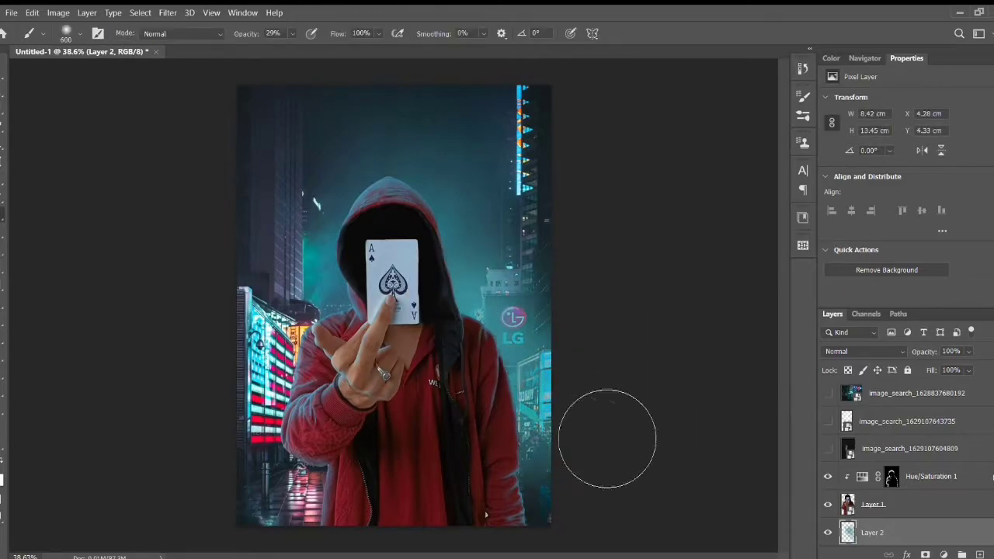
alt+click(288, 328)
drag(357, 435, 256, 333)
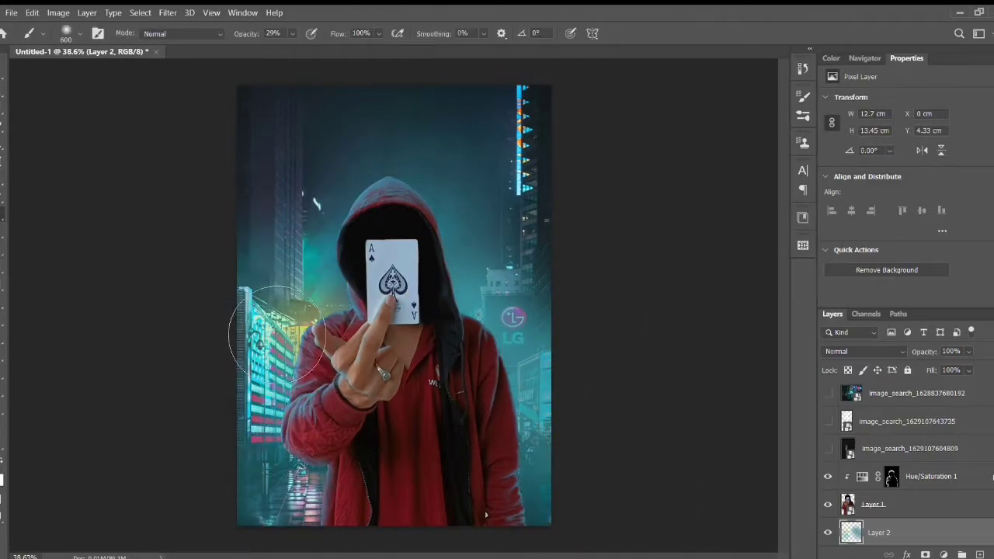
- Lower the brush opacity and darken the background with a teal Hue/Saturation tint
key(1)
key(4)
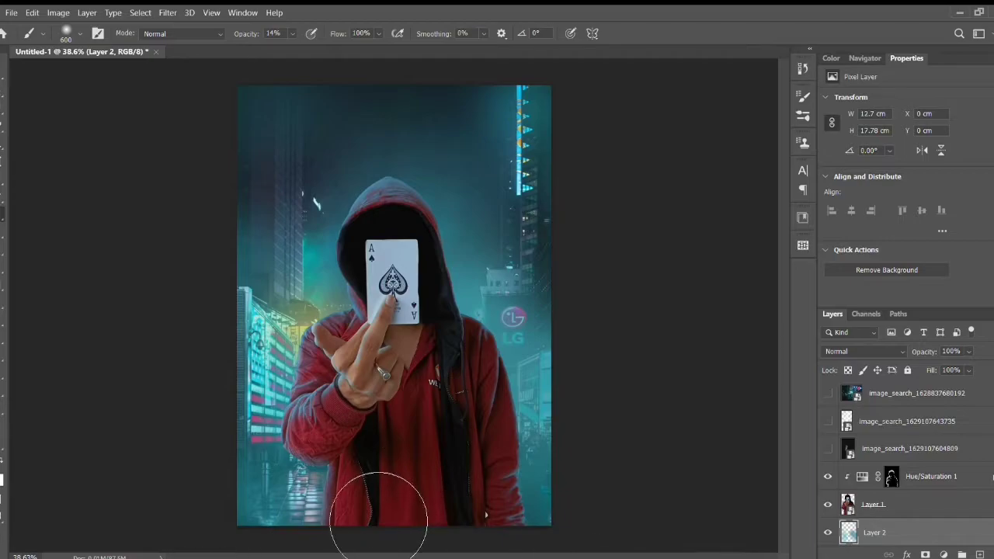
mouse_move(891, 203)
mouse_down()
mouse_move(879, 223)
mouse_move(910, 203)
mouse_up()
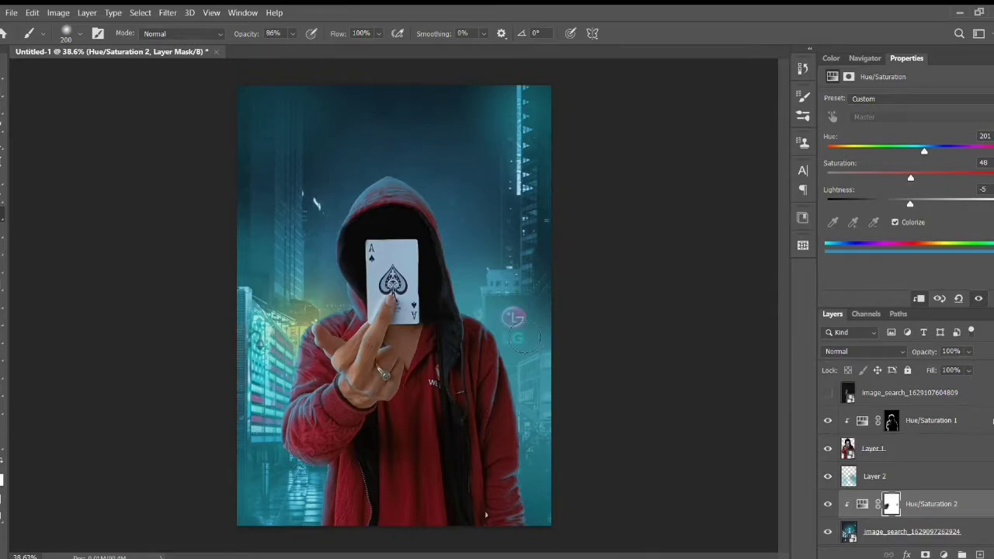
- Paint a pink glow around the LG logo on a new Linear Dodge (Add) layer
click(875, 476)
click(912, 532)
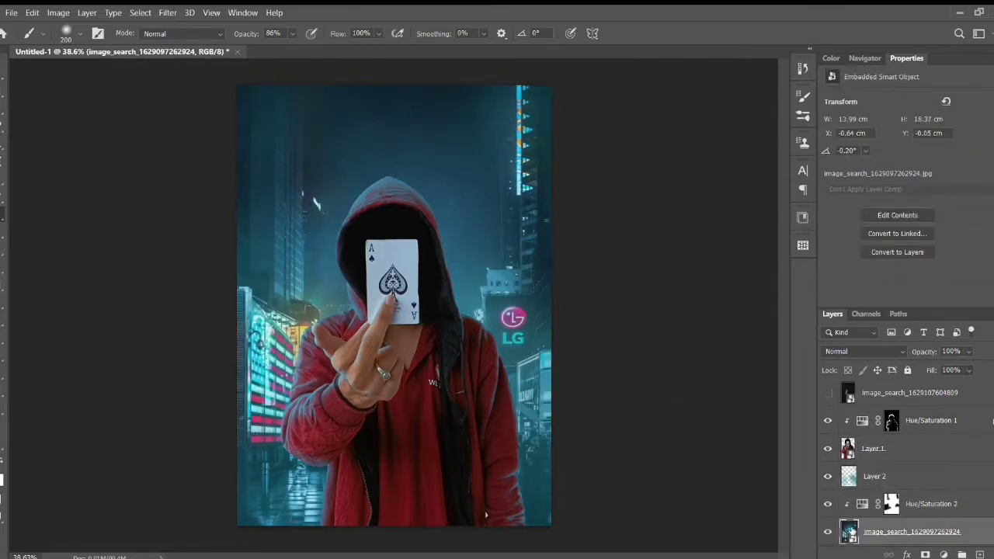
key(z)
click(461, 276)
click(962, 555)
key(i)
click(462, 257)
key(b)
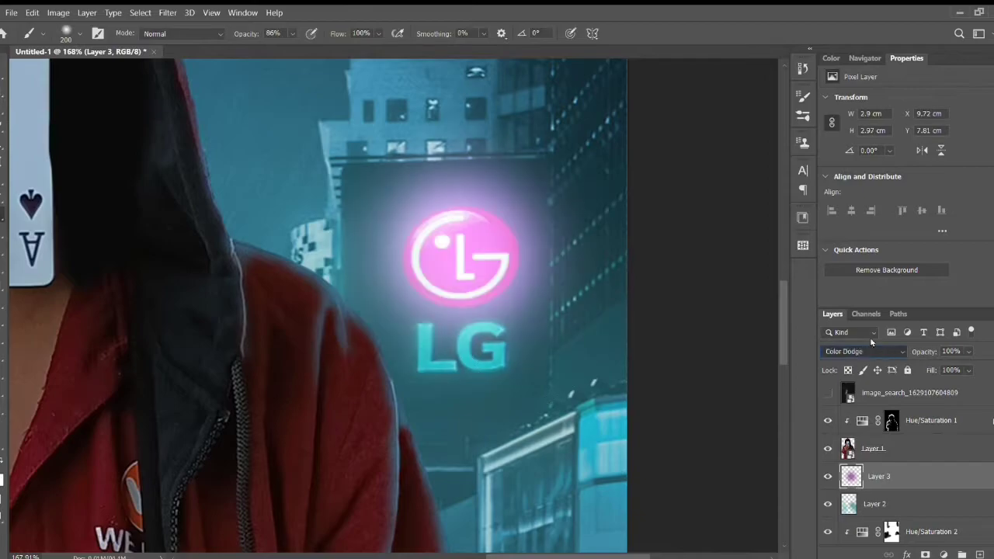
key(i)
- Move the hotel sign image layer above the figure and make it visible
key(z)
key(ctrl+0)
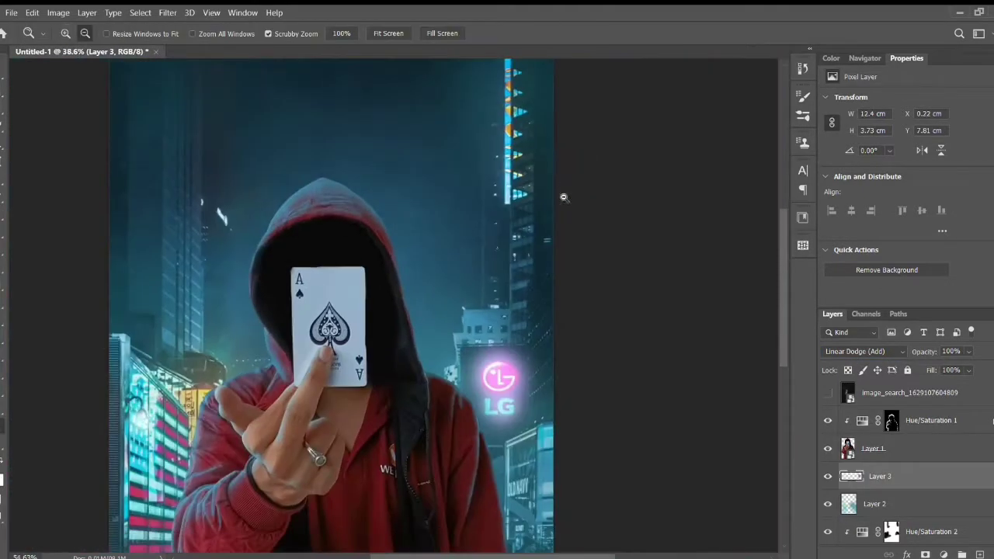
click(921, 451)
drag(921, 451, 921, 520)
click(827, 394)
- Trace around the hotel neon sign with the Pen tool
key(p)
scroll(223, 227, up, 3)
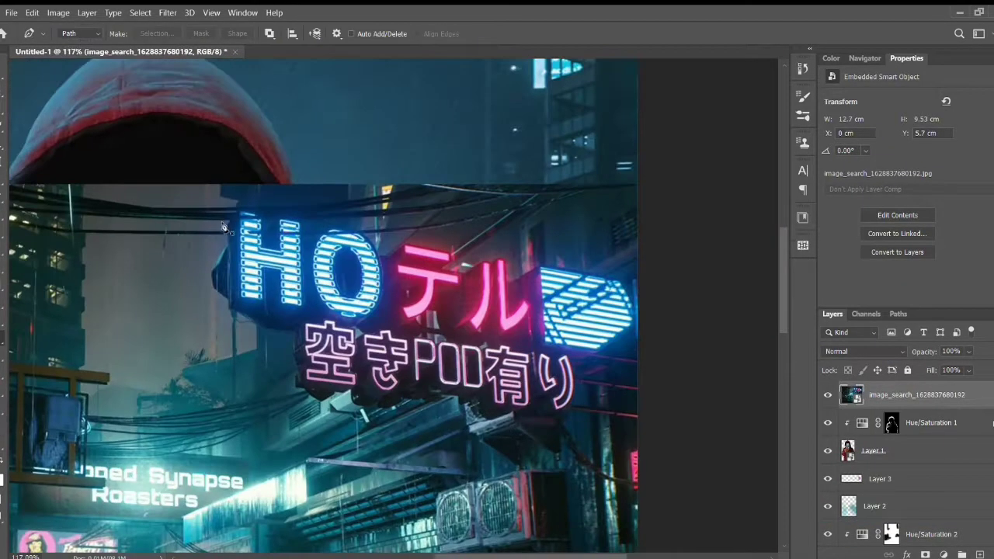
key(z)
scroll(294, 354, up, 3)
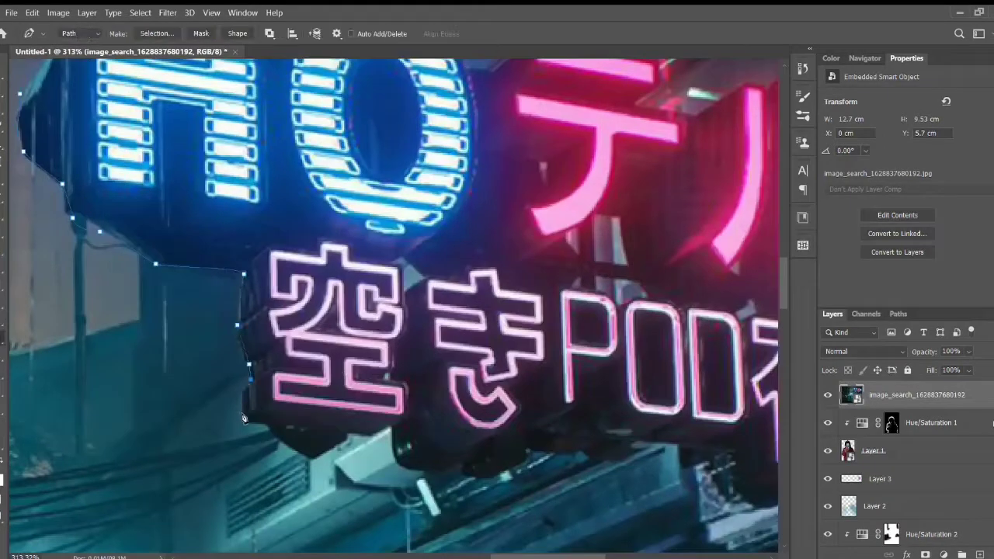
scroll(459, 469, right, 3)
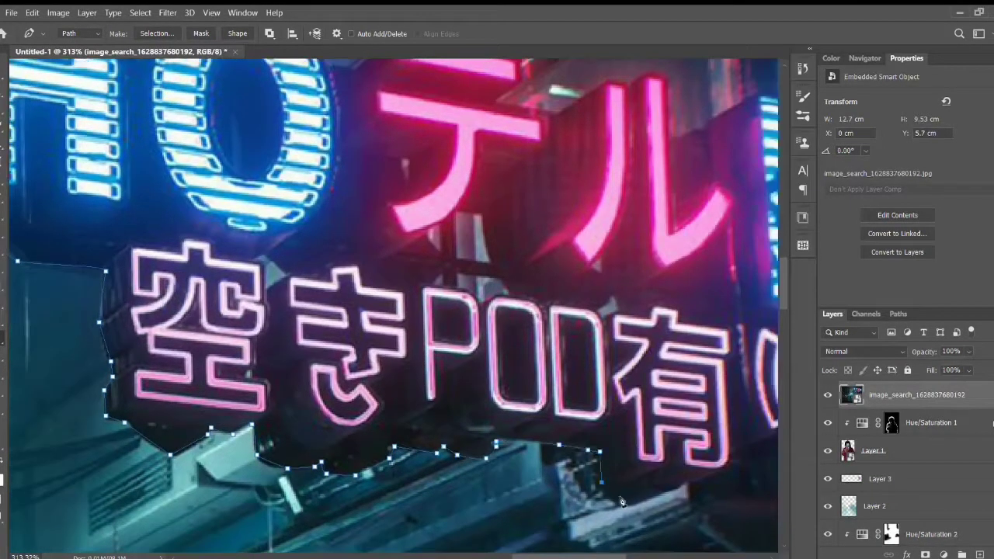
scroll(373, 441, right, 7)
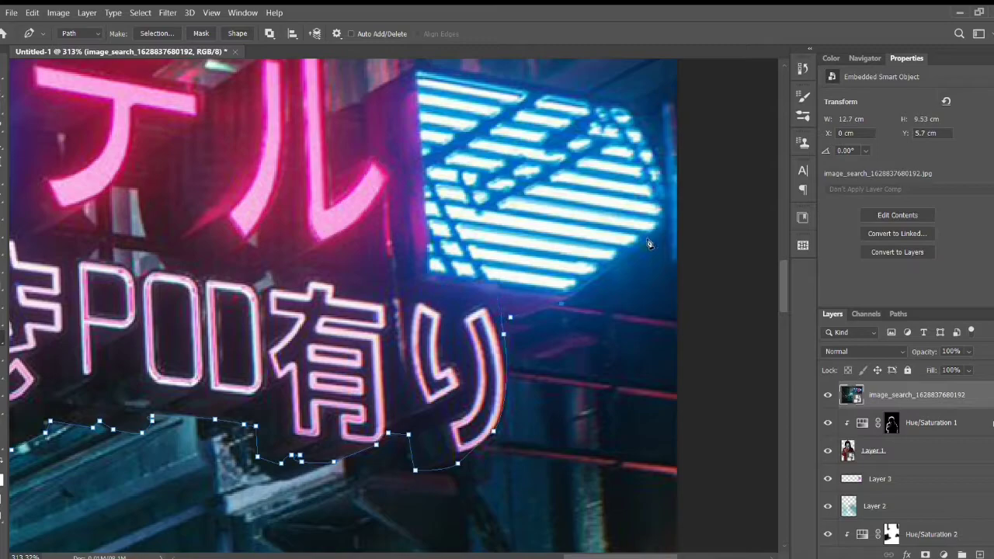
scroll(681, 259, up, 2)
scroll(348, 204, left, 10)
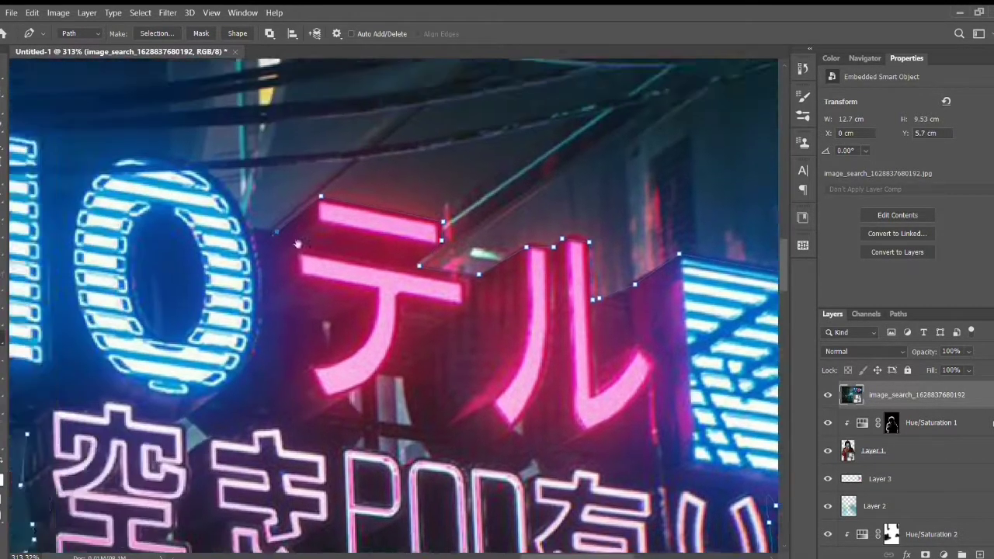
scroll(216, 236, up, 3)
- Mask the sign with the path, shrink it onto the left tower, and add a glow layer
key(ctrl+0)
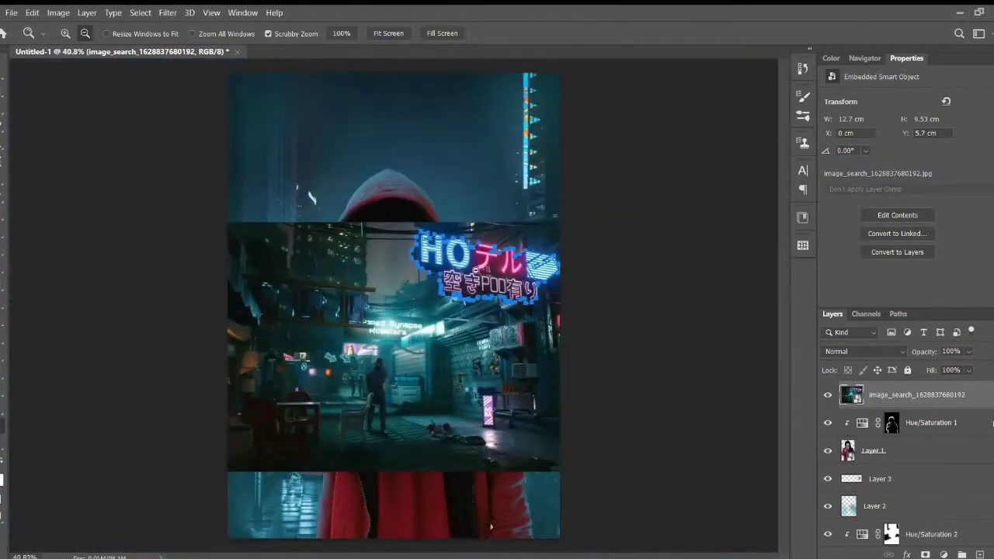
key(ctrl+Return)
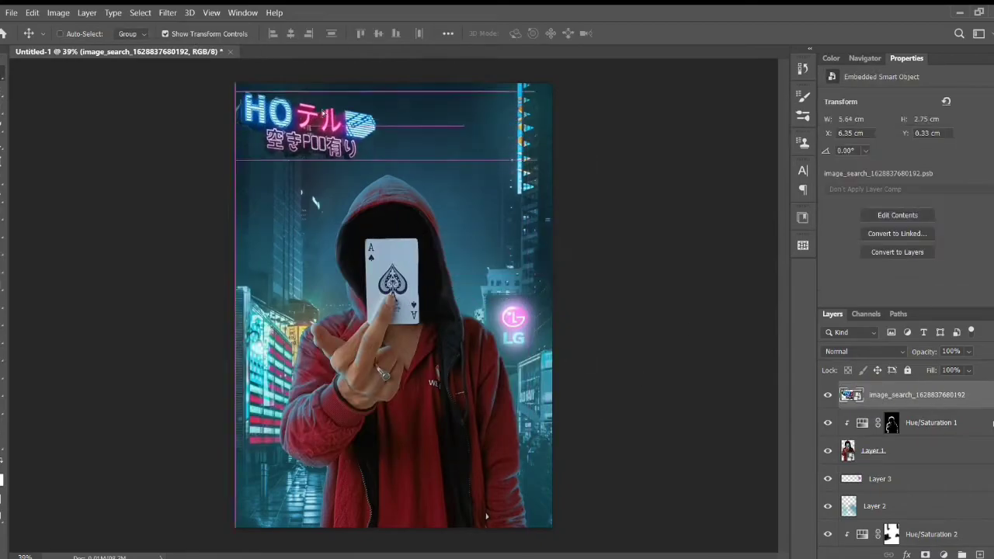
key(Return)
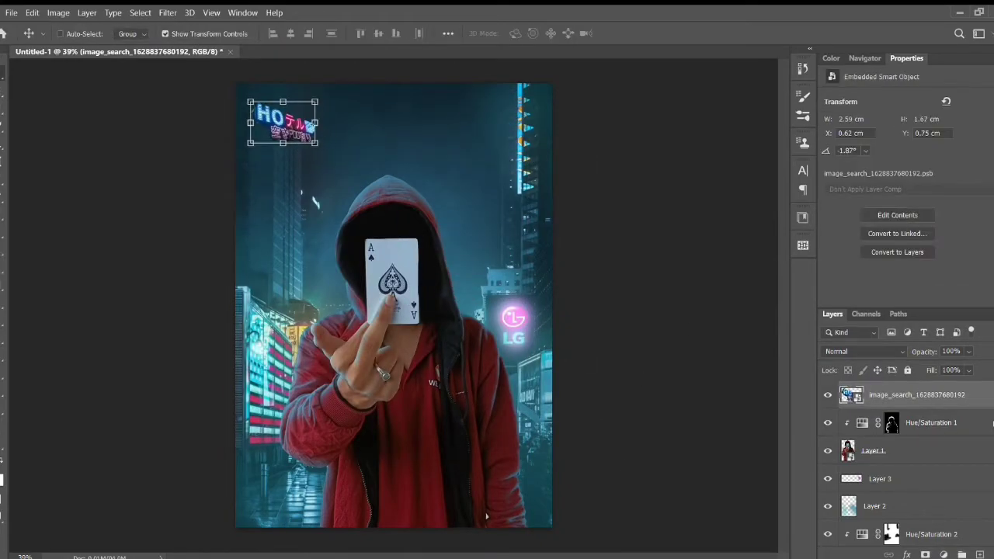
key(ctrl+shift+alt+n)
key(z)
click(222, 163)
- Paint a pink glow over the hotel sign in Linear Dodge (Add) mode
key(i)
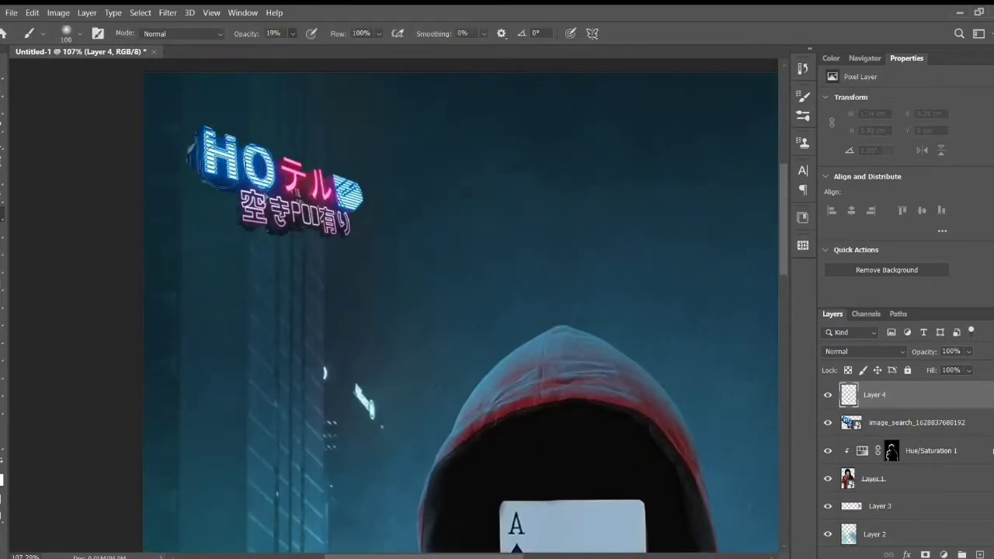
key(b)
drag(295, 186, 317, 233)
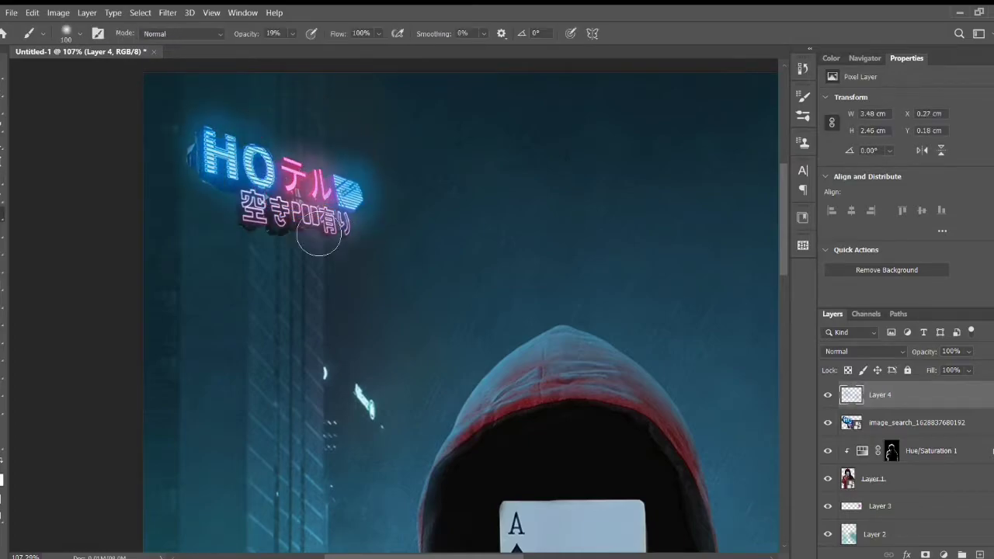
key(shift+alt+w)
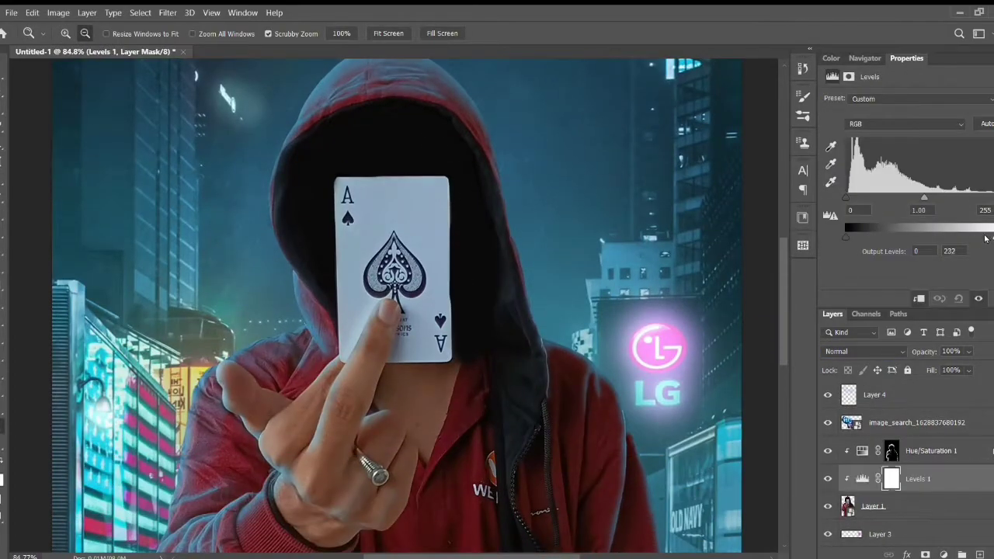
- Darken the figure with a clipped Levels adjustment, output whites lowered to 145
drag(985, 237, 929, 237)
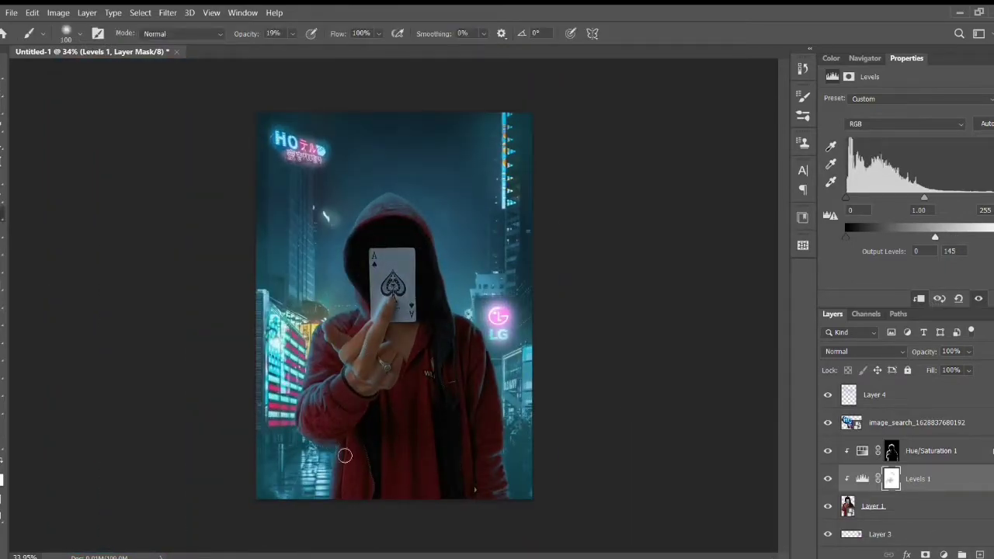
key(z)
drag(414, 263, 466, 263)
key(alt+bracketright)
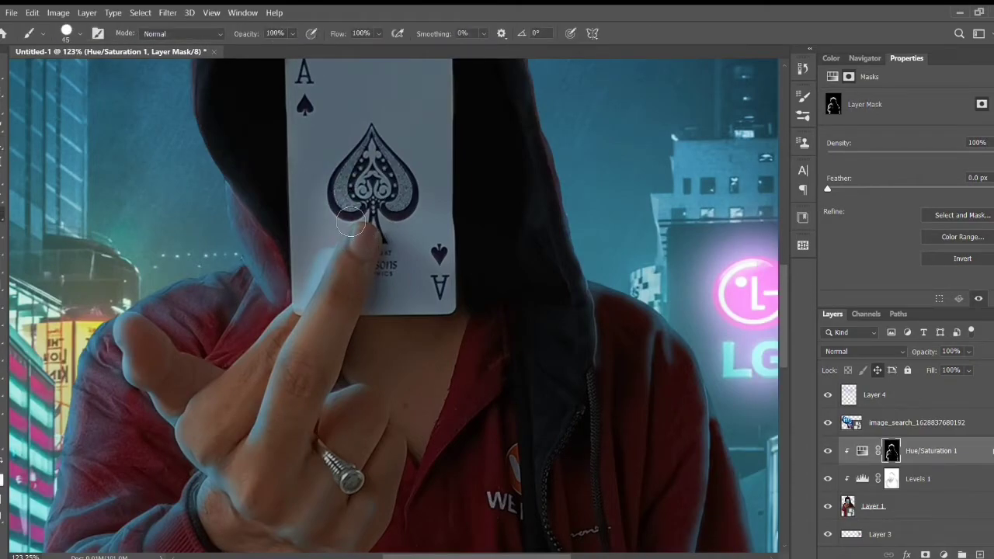
- Place Pen points around the ace card's outline, starting at its top edge
scroll(350, 222, up, 3)
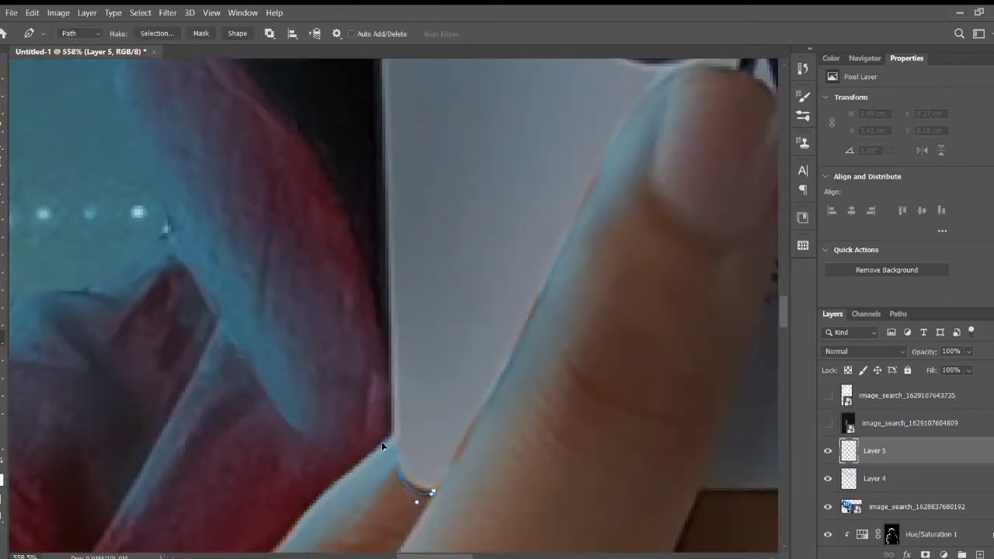
scroll(395, 233, up, 5)
scroll(399, 233, up, 5)
click(415, 226)
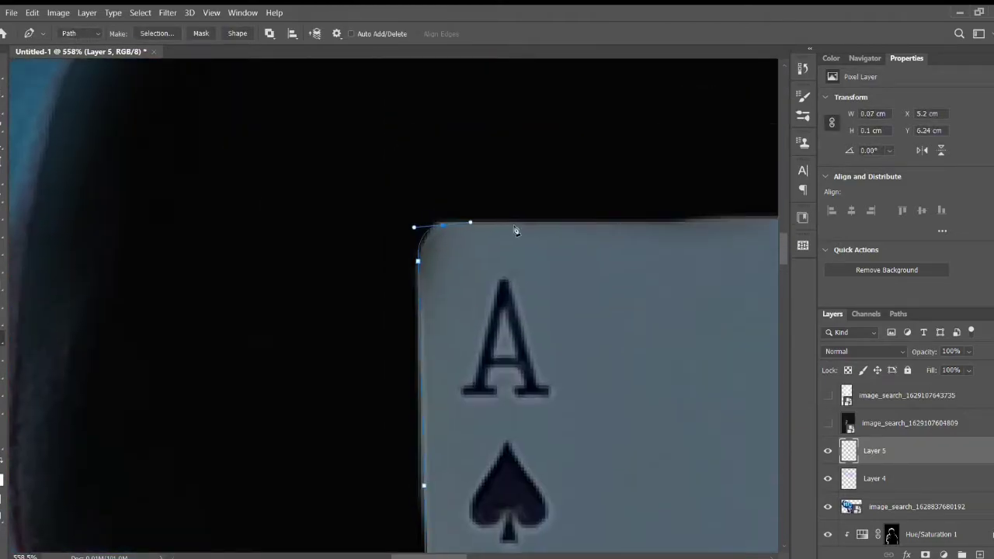
scroll(544, 295, right, 5)
scroll(654, 418, down, 10)
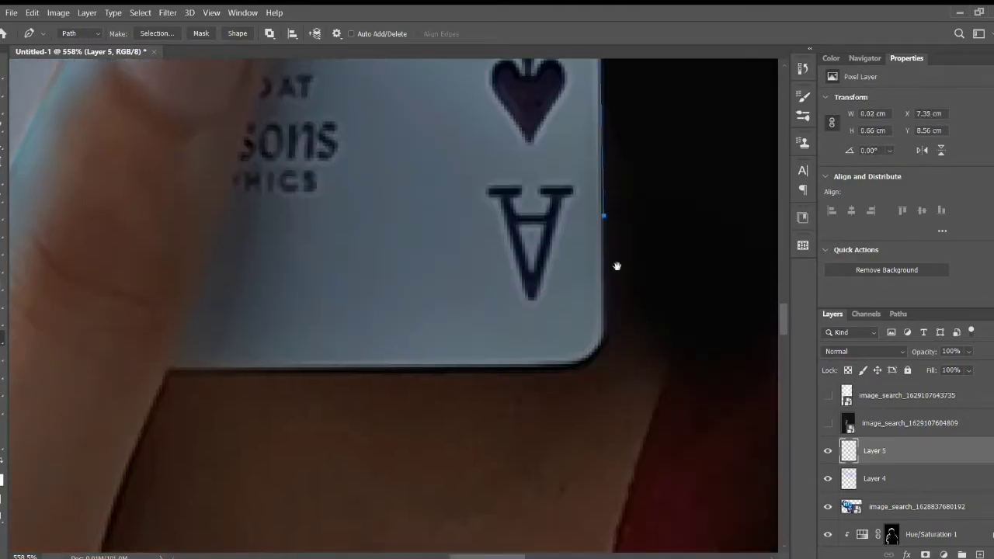
scroll(179, 376, left, 3)
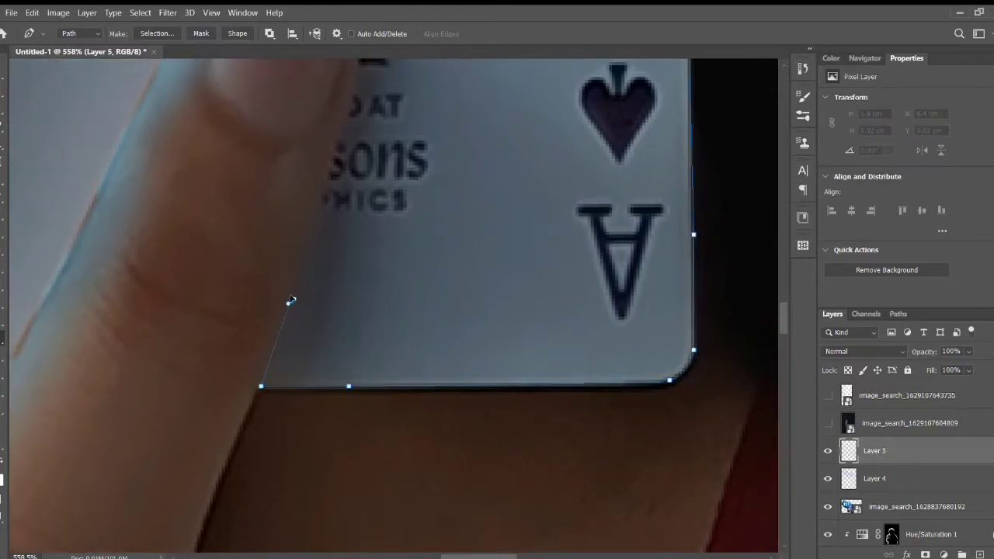
scroll(359, 157, up, 5)
scroll(183, 251, down, 5)
scroll(183, 251, left, 5)
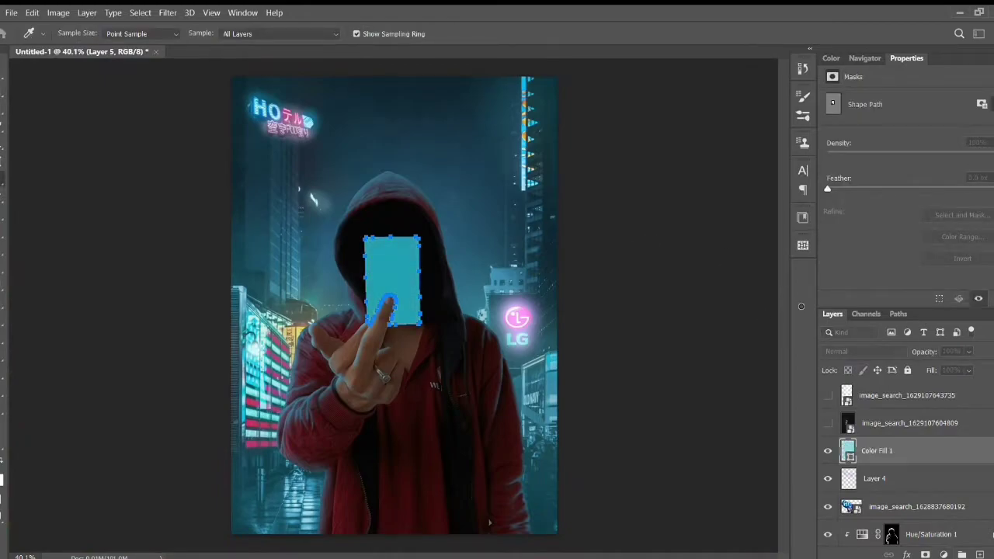
- Add an Exposure adjustment above the yellow card and raise it until the card glows
click(946, 555)
click(927, 295)
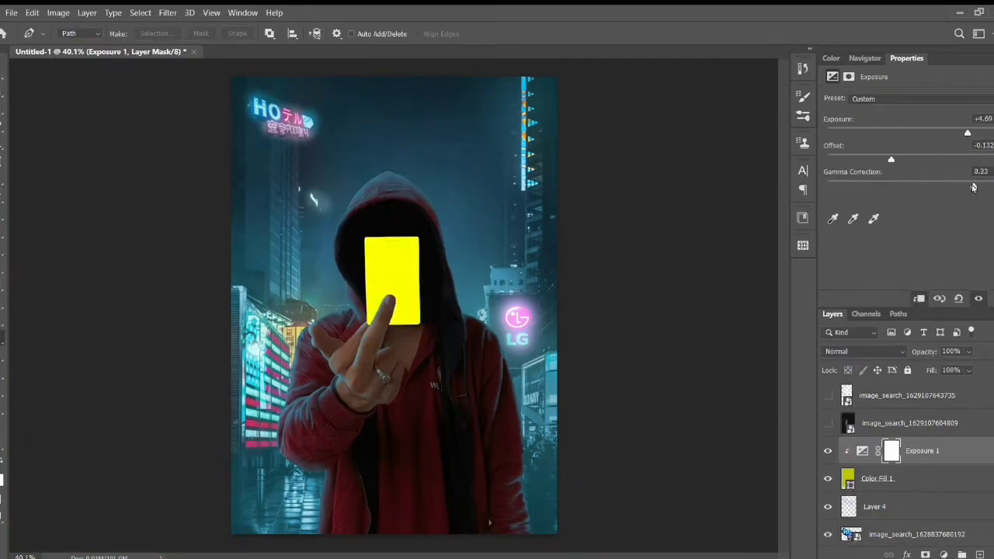
scroll(885, 354, down, 10)
drag(968, 133, 956, 135)
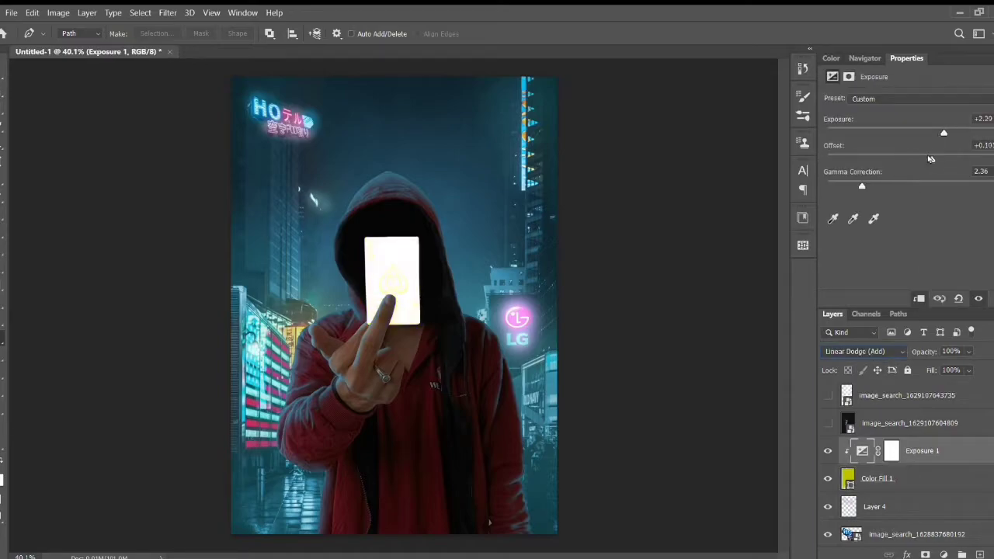
- Add a yellow Color Fill layer with an inverted mask and paint glow around the card edges
click(944, 555)
click(945, 321)
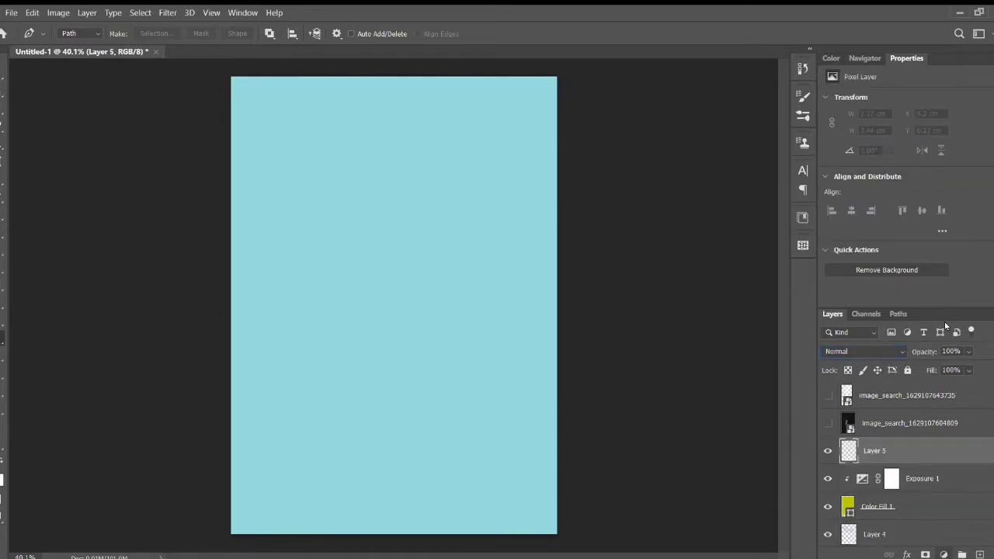
key(ctrl+i)
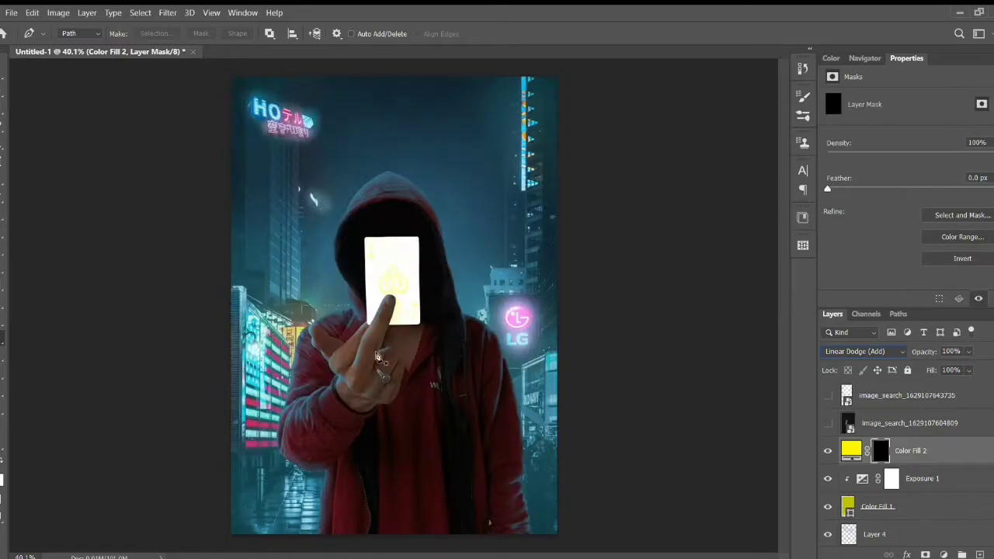
key(b)
scroll(376, 357, up, 3)
scroll(350, 334, up, 3)
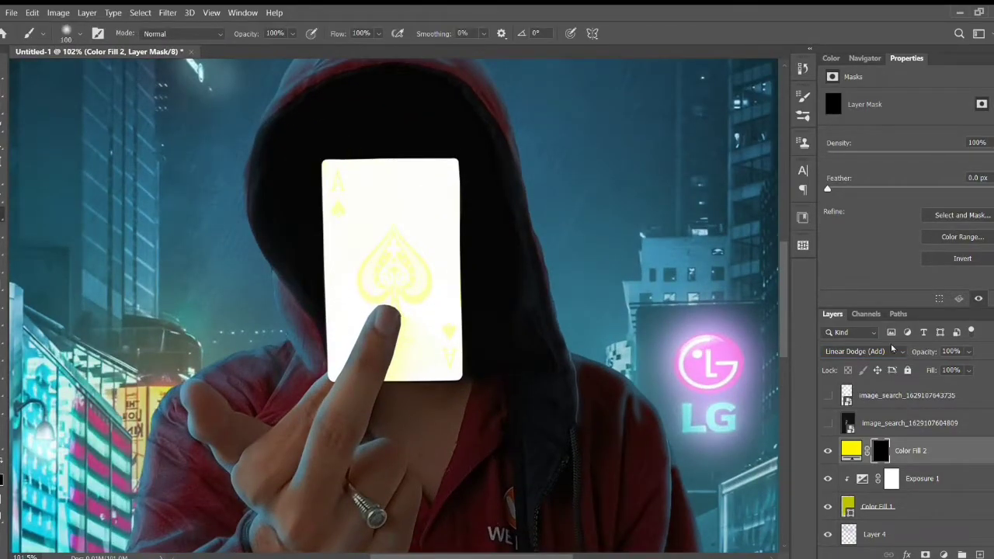
mouse_move(351, 175)
mouse_down()
mouse_move(478, 310)
mouse_move(349, 195)
mouse_move(474, 373)
mouse_up()
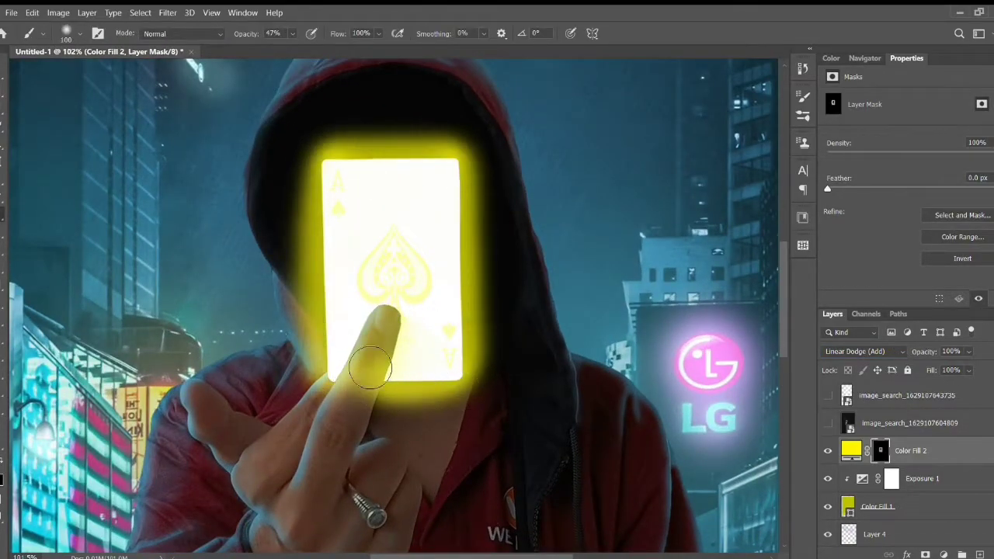
drag(311, 233, 350, 404)
- Lower the glow layer to 75% opacity, remove the glow from the finger, and enlarge the brush to 125
drag(968, 351, 951, 365)
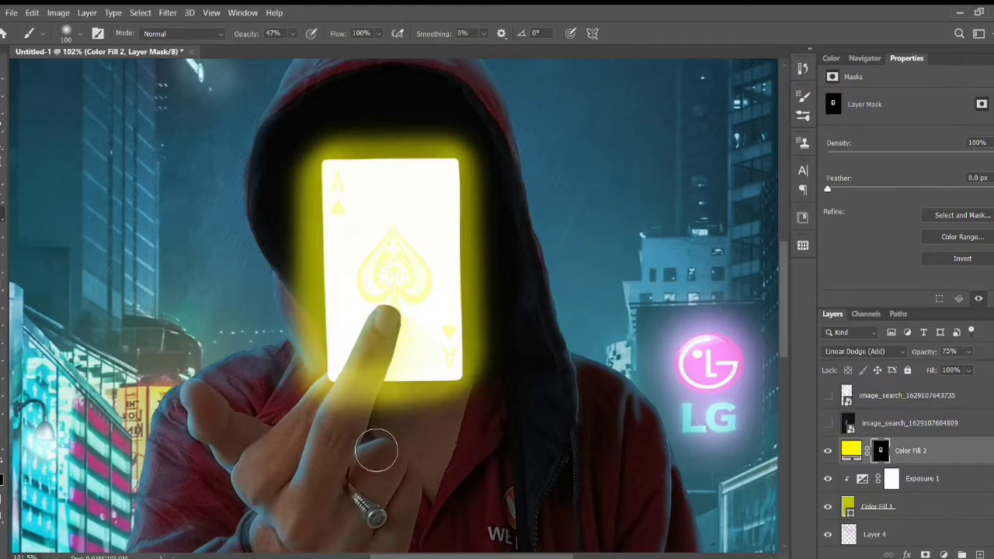
scroll(351, 421, up, 3)
mouse_move(413, 373)
mouse_down()
mouse_move(407, 333)
mouse_move(521, 466)
mouse_up()
key(bracketright)
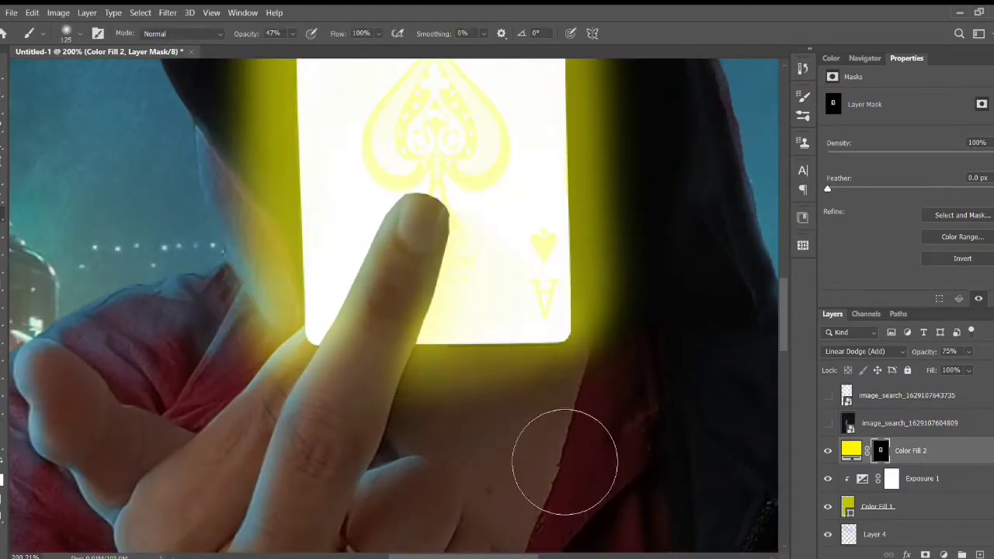
- Zoom the view around the card and select Layer 5 in the layer stack
scroll(327, 308, up, 5)
scroll(327, 308, up, 3)
scroll(766, 366, down, 6)
scroll(544, 444, up, 4)
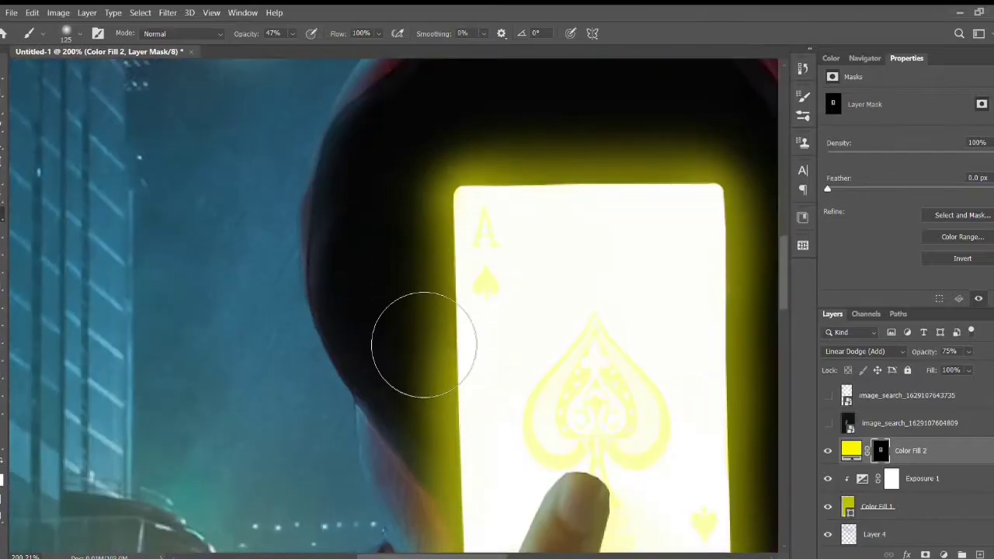
scroll(422, 344, up, 3)
scroll(617, 477, down, 3)
scroll(583, 380, up, 2)
key(z)
scroll(584, 380, down, 5)
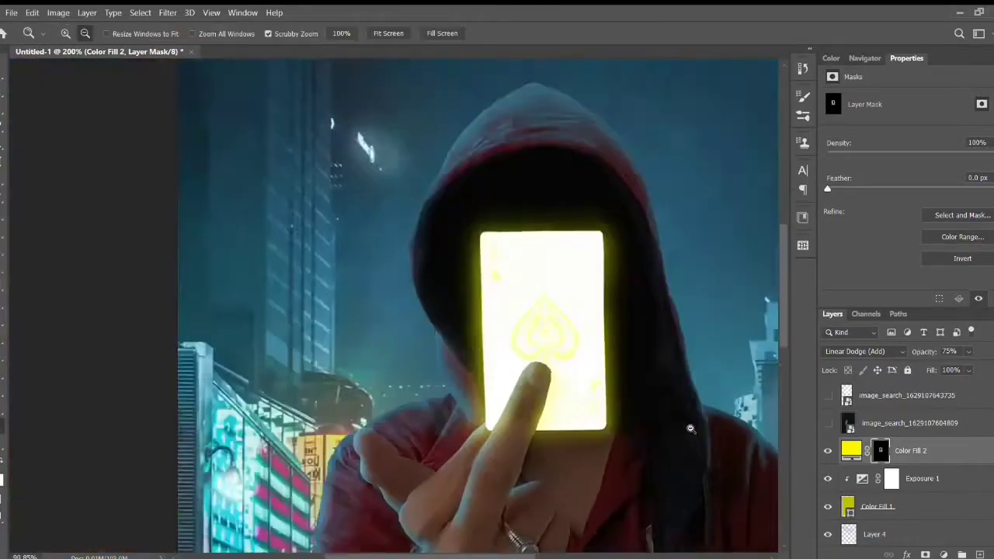
scroll(626, 393, up, 4)
scroll(927, 448, down, 3)
click(886, 478)
- Raise the colorized yellow Hue/Saturation layer's lightness to +70
scroll(577, 417, down, 5)
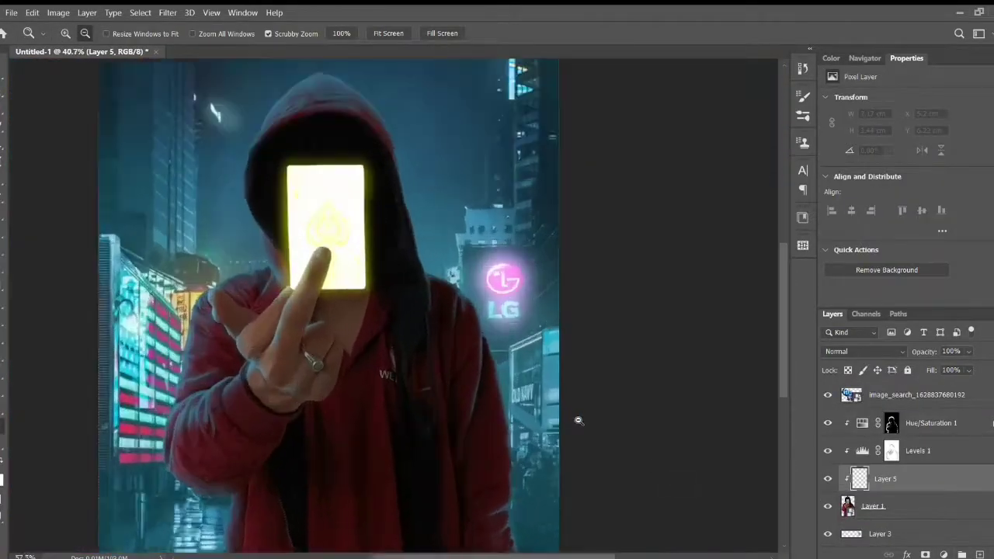
scroll(405, 413, up, 3)
drag(907, 203, 974, 205)
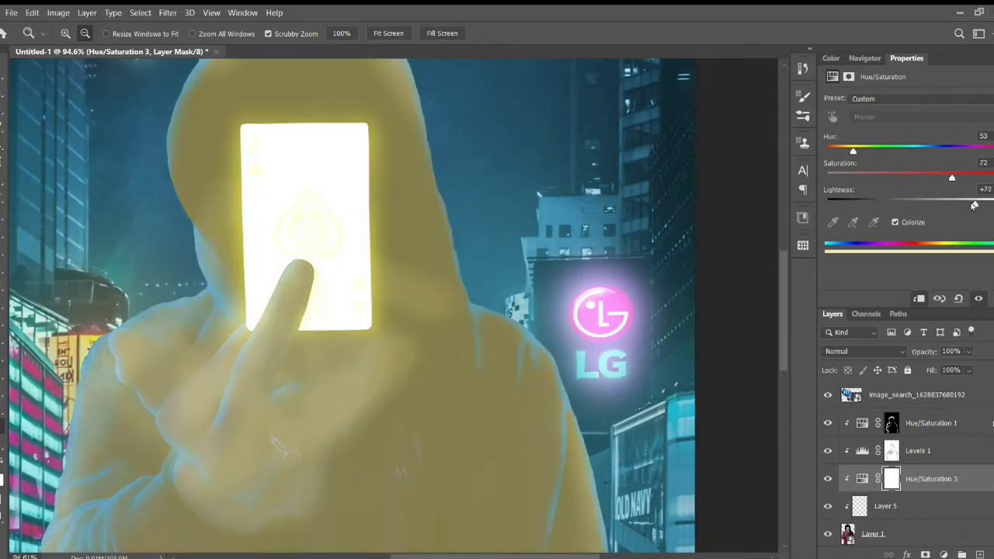
scroll(862, 351, down, 10)
key(h)
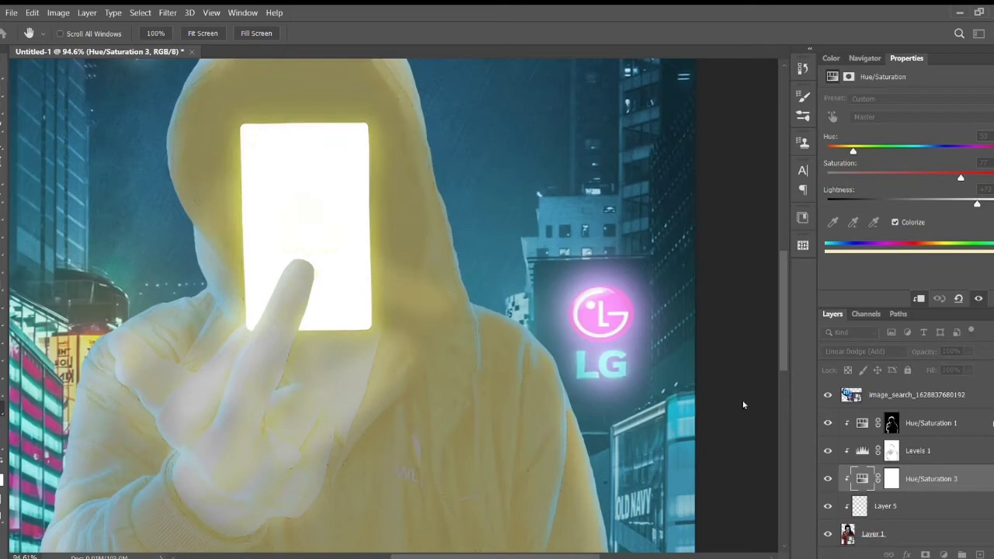
key(z)
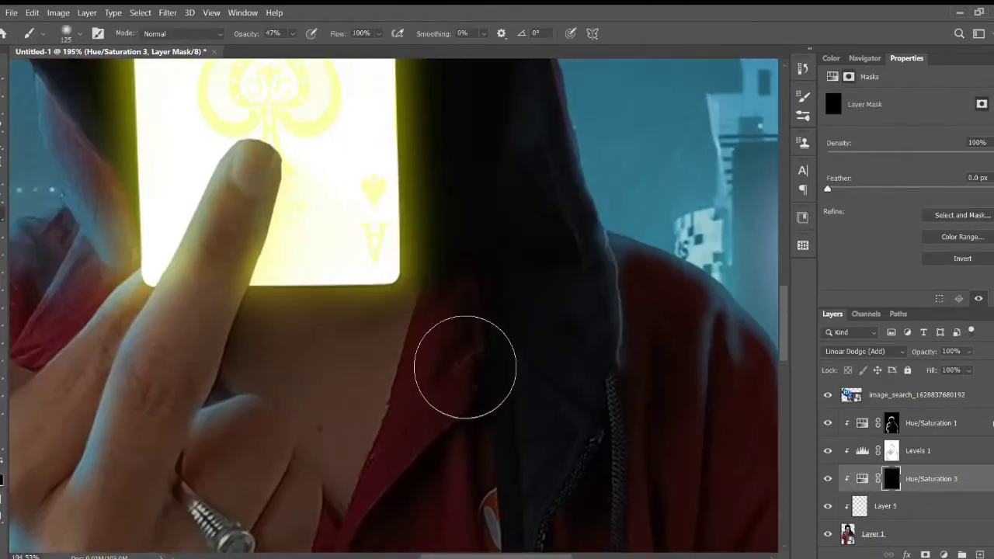
- Paint yellow light onto the hand below the card, keeping the shadow between the fingers dark
drag(464, 367, 500, 432)
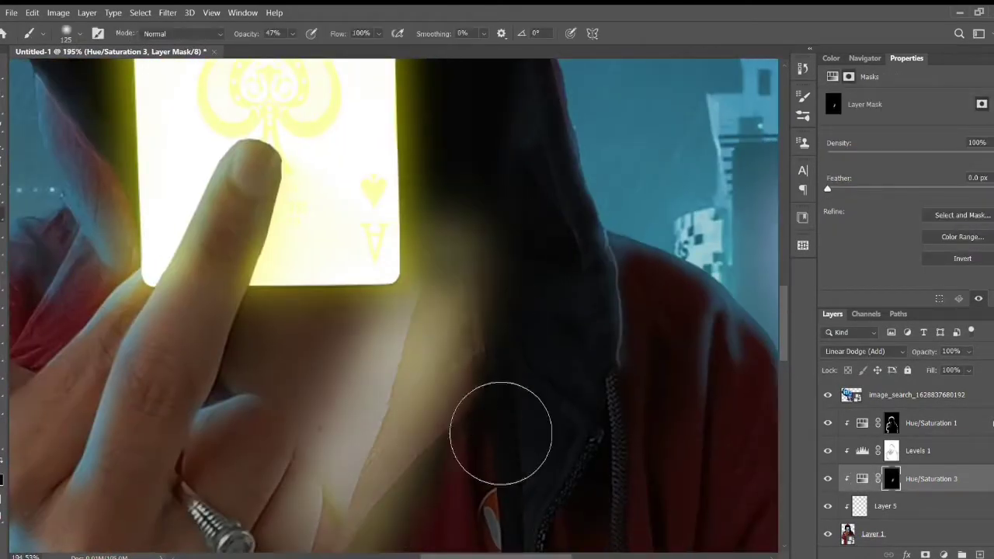
scroll(499, 433, up, 5)
key(bracketleft)
key(bracketleft)
key(bracketleft)
drag(417, 349, 515, 378)
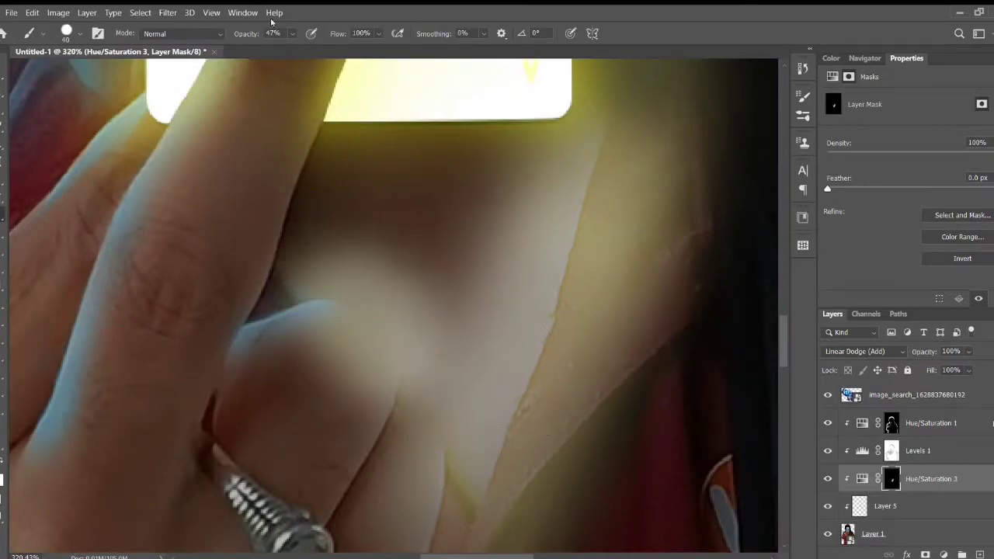
drag(358, 288, 435, 384)
- Remove light from the hand's shadowed edge and around the card's edges using 10–25 px brushes
key(bracketleft)
key(bracketleft)
key(bracketleft)
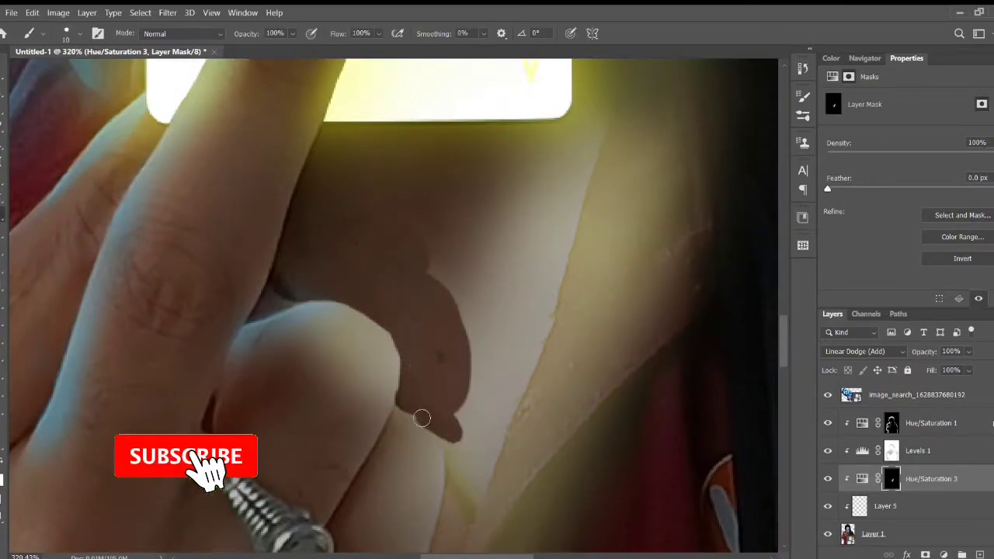
drag(466, 503, 536, 342)
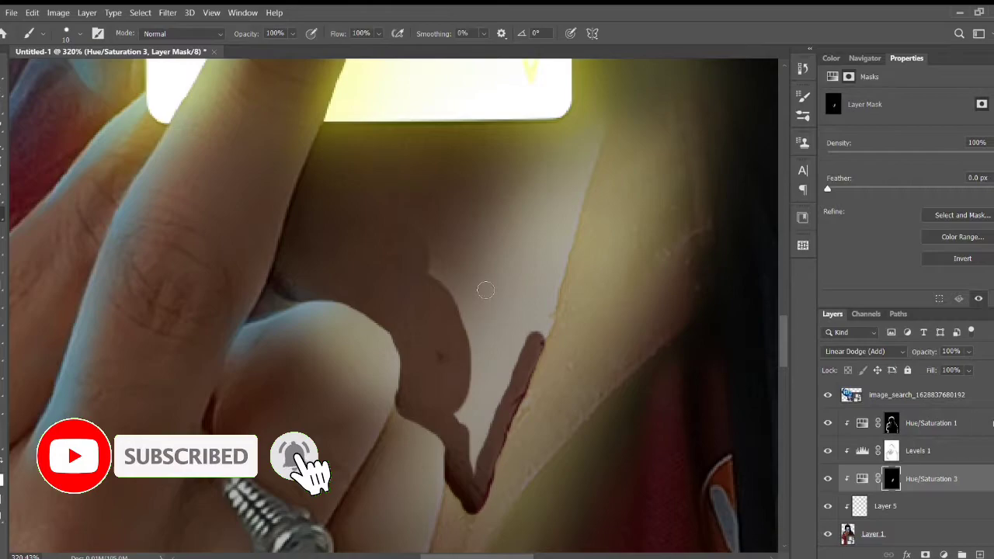
mouse_move(485, 291)
mouse_down()
mouse_move(523, 195)
mouse_move(523, 304)
mouse_up()
scroll(536, 178, up, 2)
key(bracketright)
key(bracketright)
drag(575, 108, 518, 241)
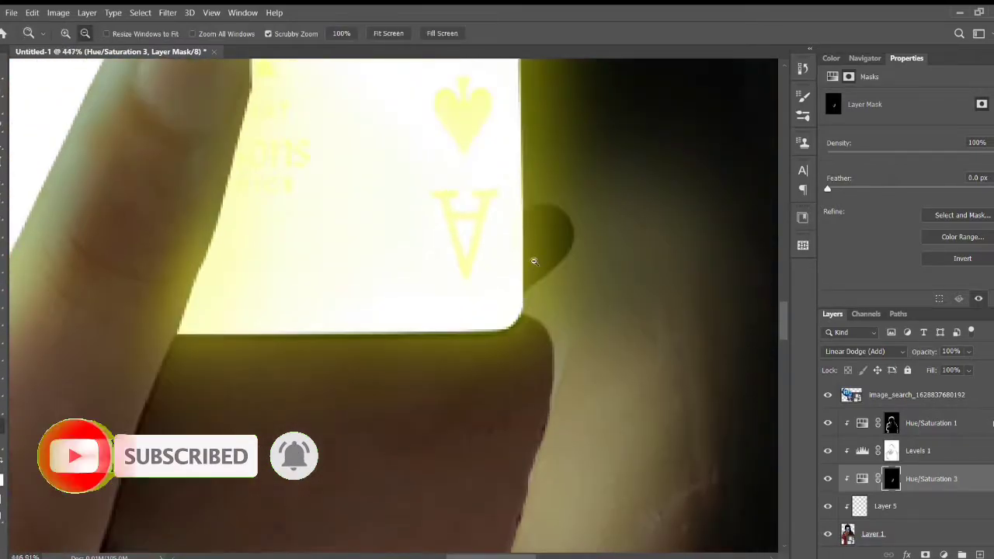
scroll(544, 233, up, 3)
drag(661, 207, 610, 305)
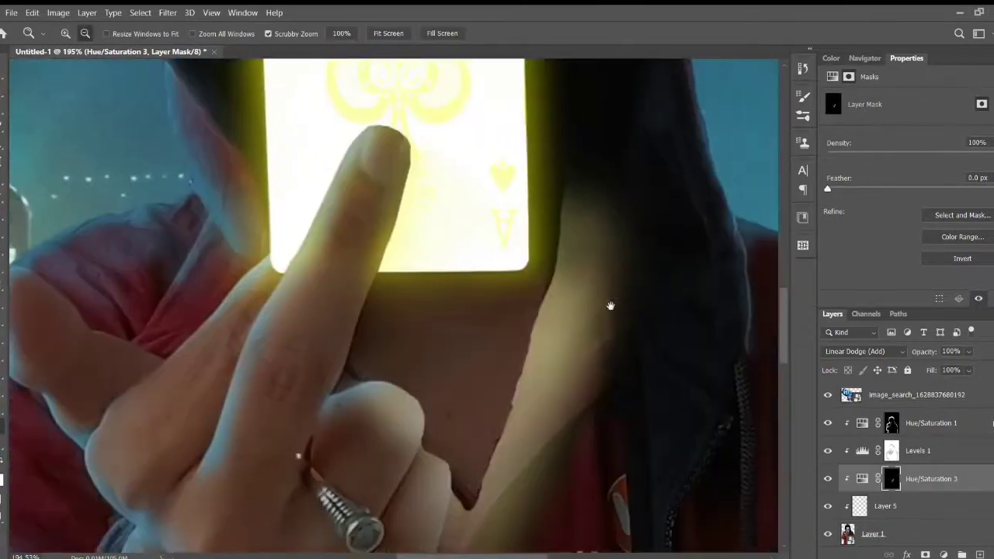
- Try lighting the hood's dark left edge with a 35% brush, then undo it
key(bracketright)
key(bracketright)
scroll(661, 355, down, 3)
scroll(661, 355, left, 3)
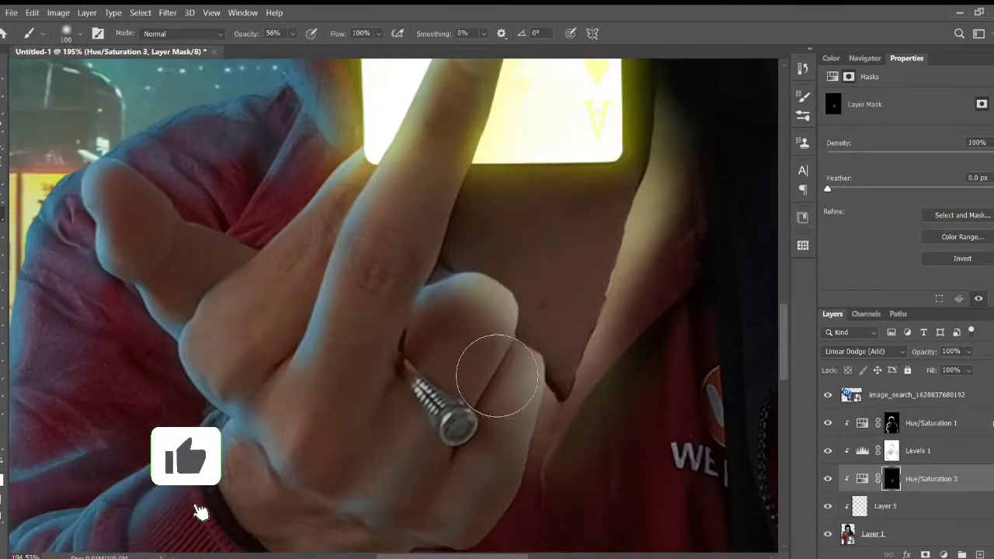
scroll(604, 415, up, 3)
scroll(604, 414, right, 3)
scroll(495, 355, up, 3)
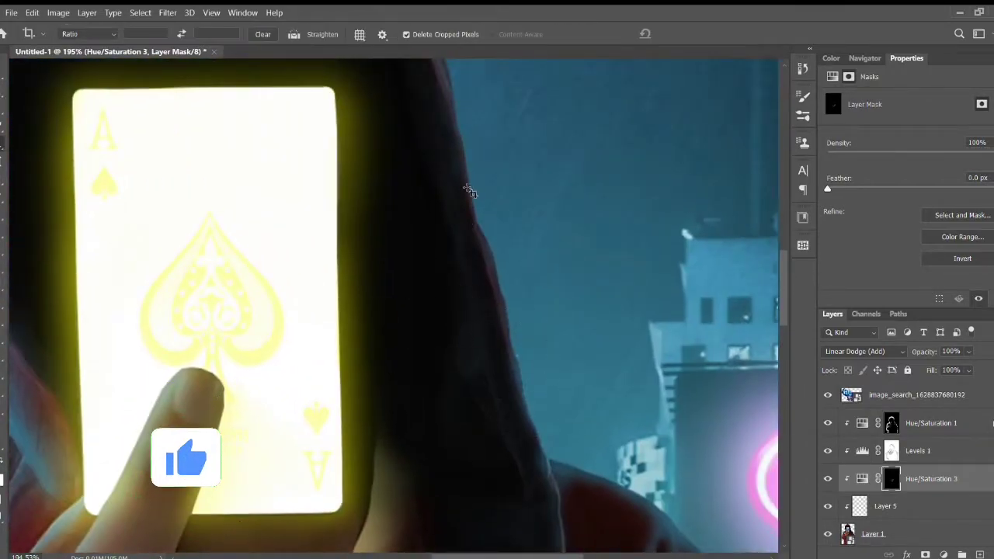
key(b)
scroll(595, 288, up, 3)
scroll(595, 288, left, 2)
scroll(554, 195, up, 4)
scroll(554, 195, left, 2)
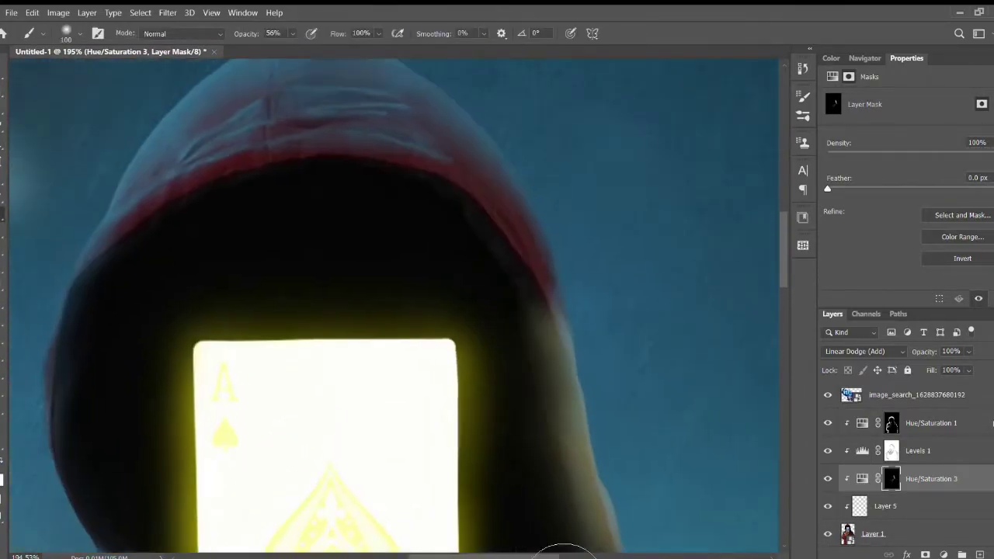
scroll(621, 277, down, 4)
scroll(622, 278, right, 1)
scroll(461, 429, up, 2)
scroll(461, 429, left, 4)
key(3)
key(5)
drag(315, 105, 305, 424)
key(ctrl+z)
scroll(630, 417, down, 3)
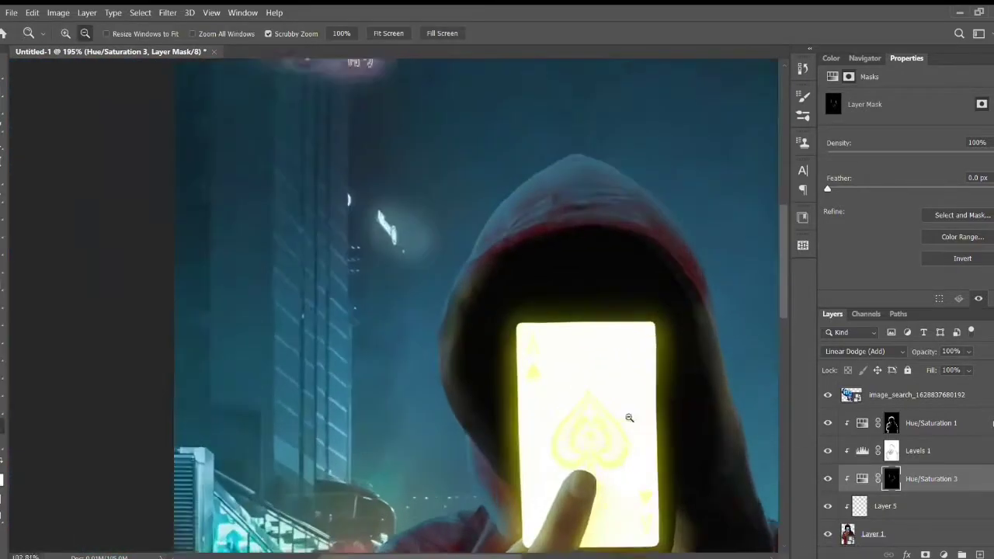
scroll(570, 300, up, 3)
scroll(561, 456, down, 3)
scroll(561, 456, up, 3)
scroll(599, 455, down, 5)
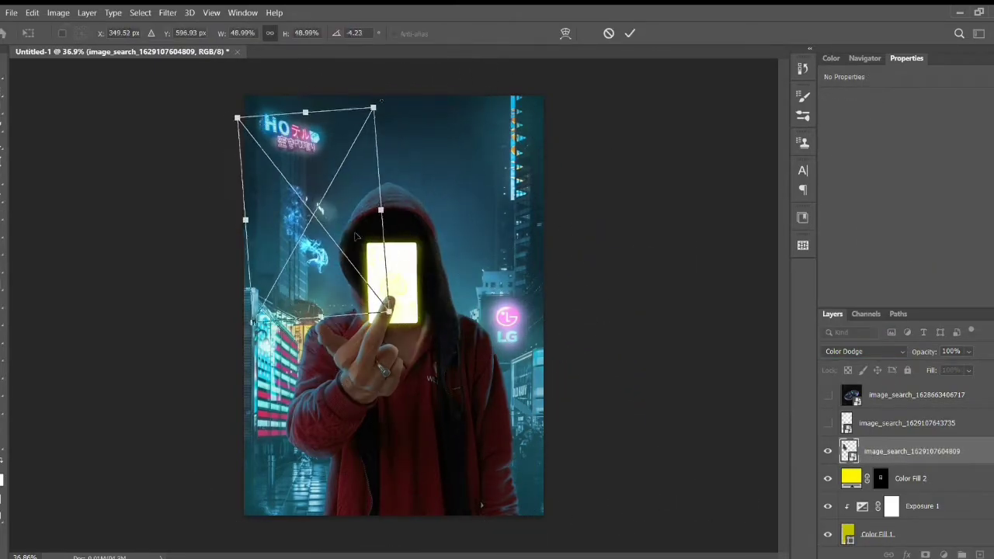
- Distort and warp the blue smoke so it stretches over the hood
drag(237, 118, 233, 47)
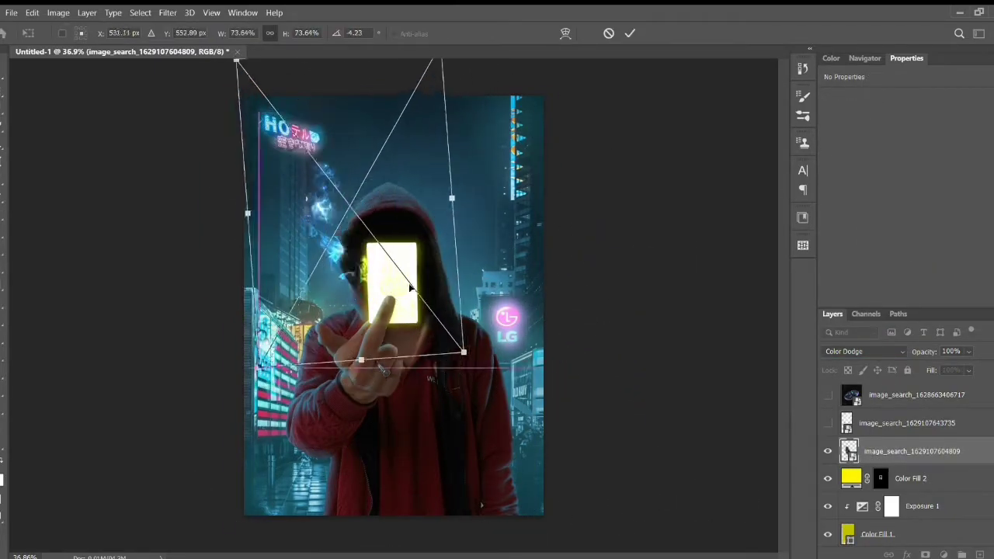
drag(389, 312, 482, 372)
click(565, 33)
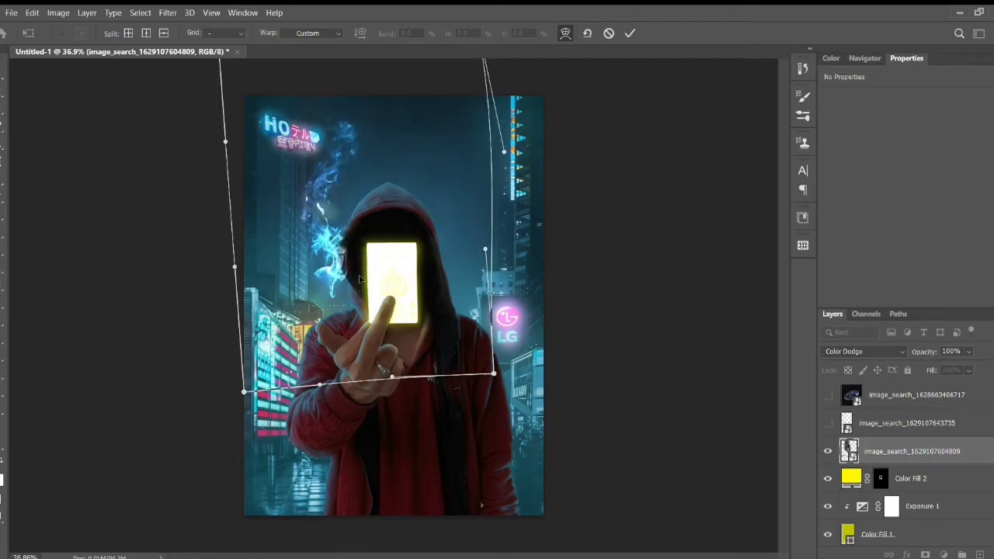
key(Return)
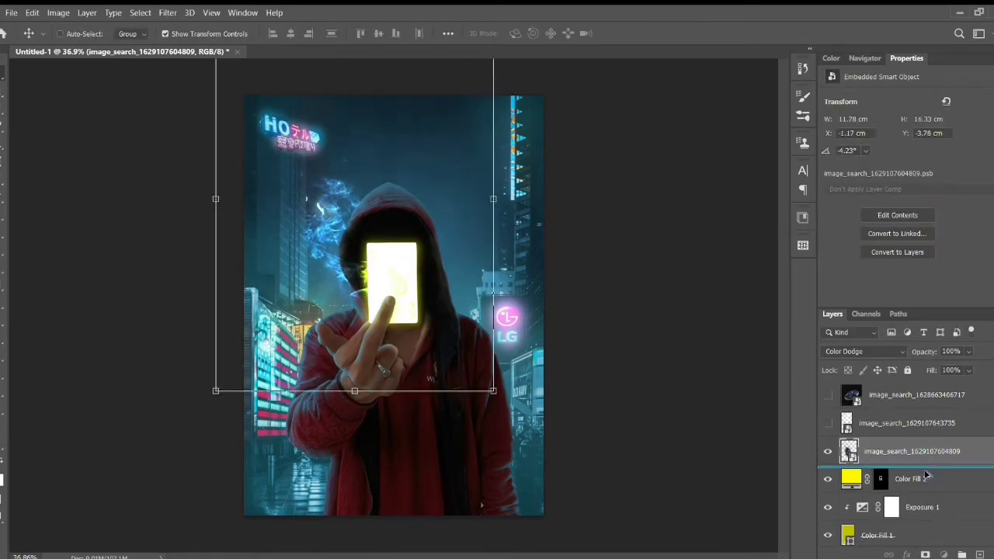
- Duplicate the blue smoke, rotate the copy to the hood's other side, and mask both smoke layers
drag(926, 475, 926, 477)
key(ctrl+t)
drag(513, 498, 467, 294)
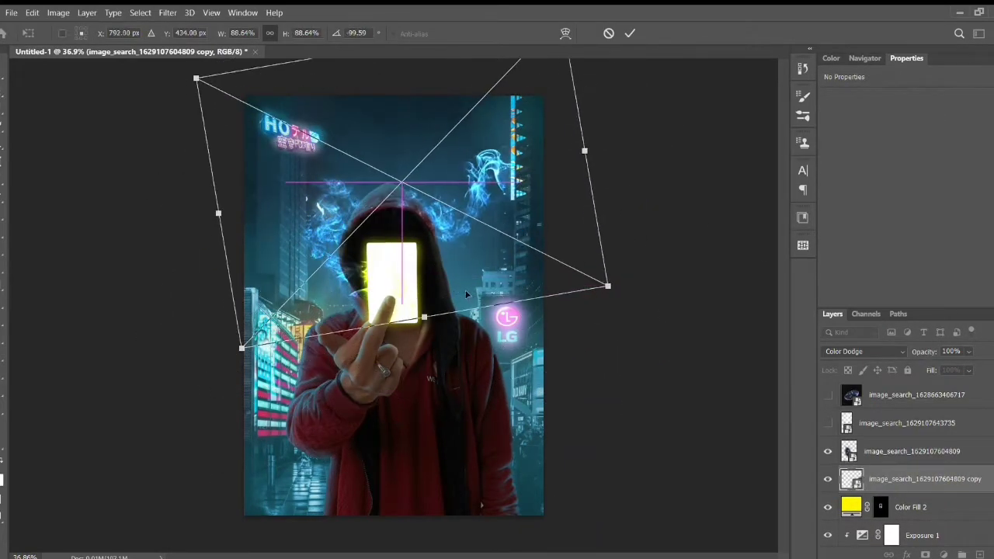
key(Return)
click(944, 554)
key(b)
click(916, 451)
click(945, 555)
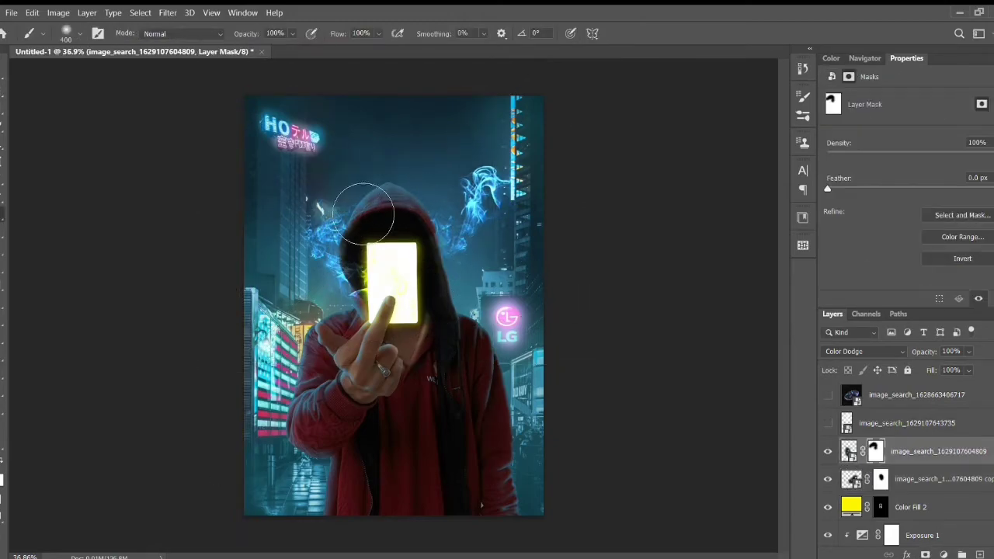
- Shift the white smoke's colour toward blue with a Hue/Saturation adjustment
click(944, 555)
click(964, 246)
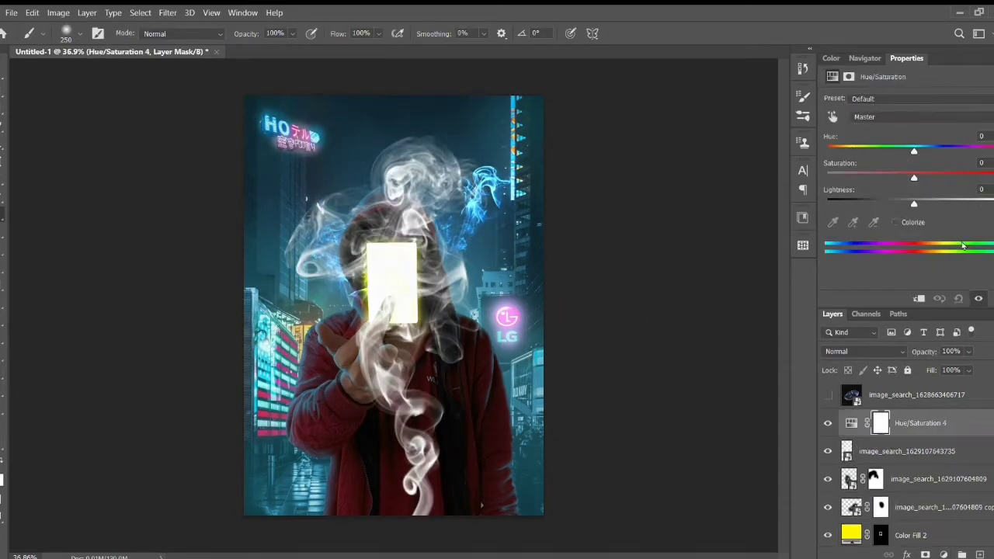
drag(907, 146, 924, 146)
- Rotate, shrink and warp the white smoke, bending its corners outward and upward
click(907, 451)
key(ctrl+t)
mouse_move(544, 520)
mouse_down()
mouse_move(435, 497)
mouse_move(367, 463)
mouse_move(336, 342)
mouse_up()
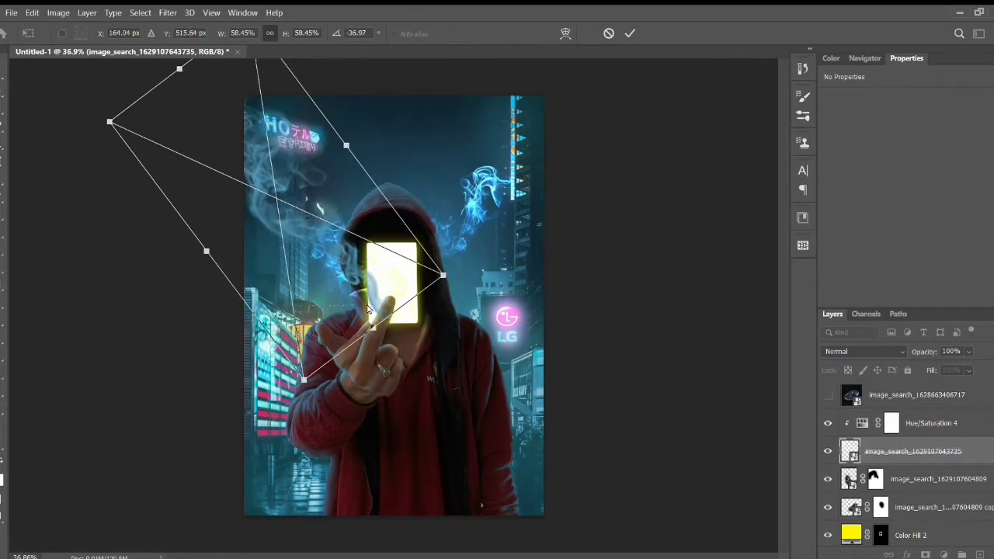
click(566, 33)
drag(110, 121, 153, 110)
drag(288, 89, 355, 181)
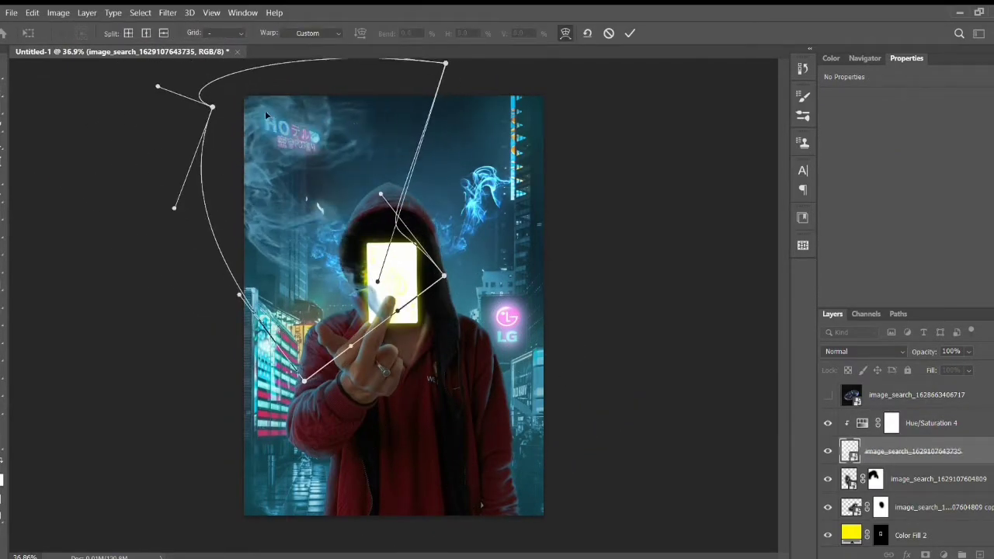
key(Return)
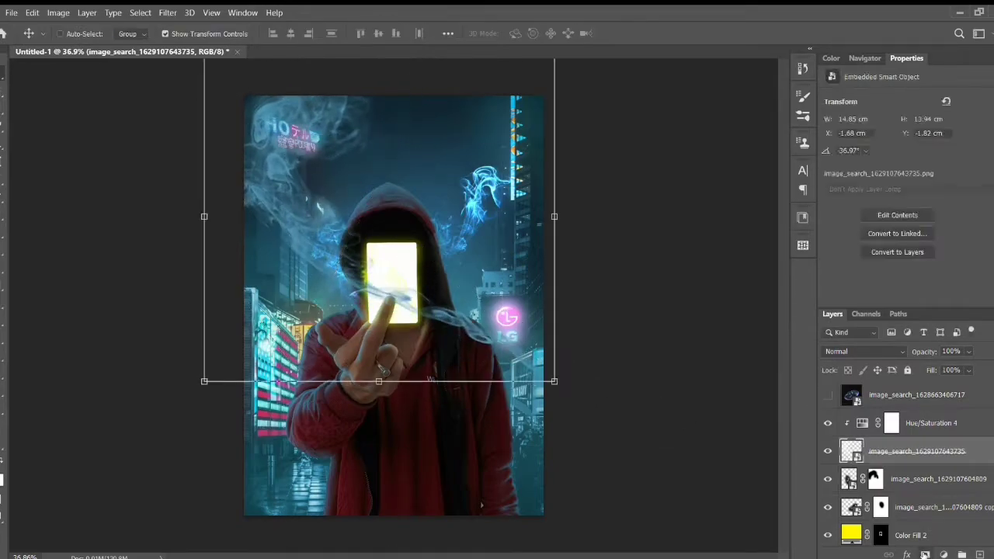
- Mask the white smoke, re-warp it toward the upper left, and start fitting the fog along the bottom
click(925, 554)
key(b)
key(ctrl+2)
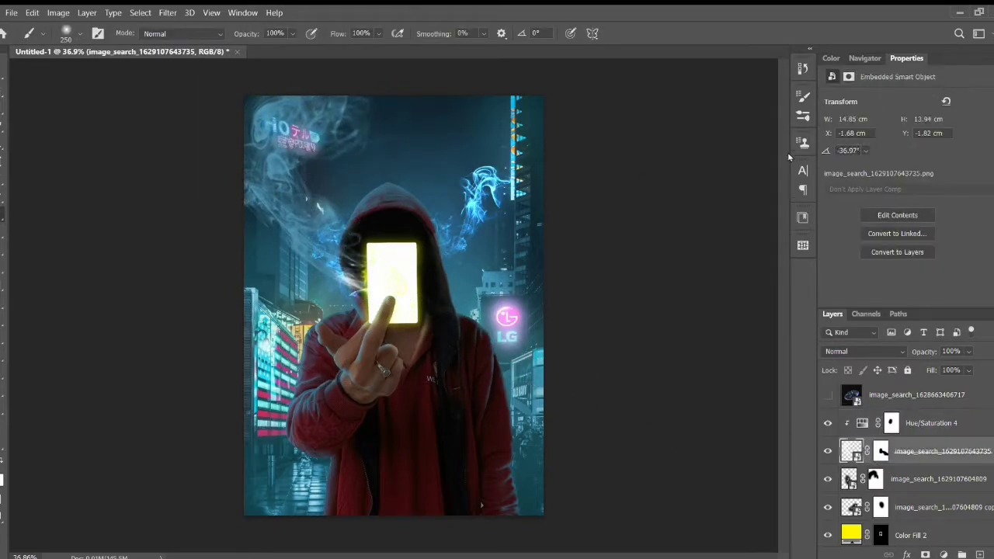
key(ctrl+t)
drag(337, 158, 284, 229)
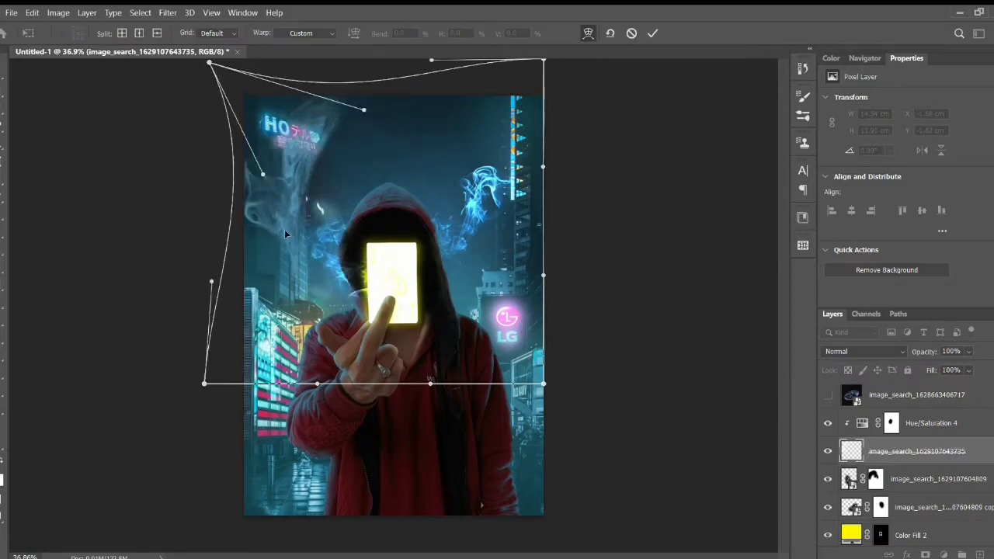
drag(210, 62, 252, 82)
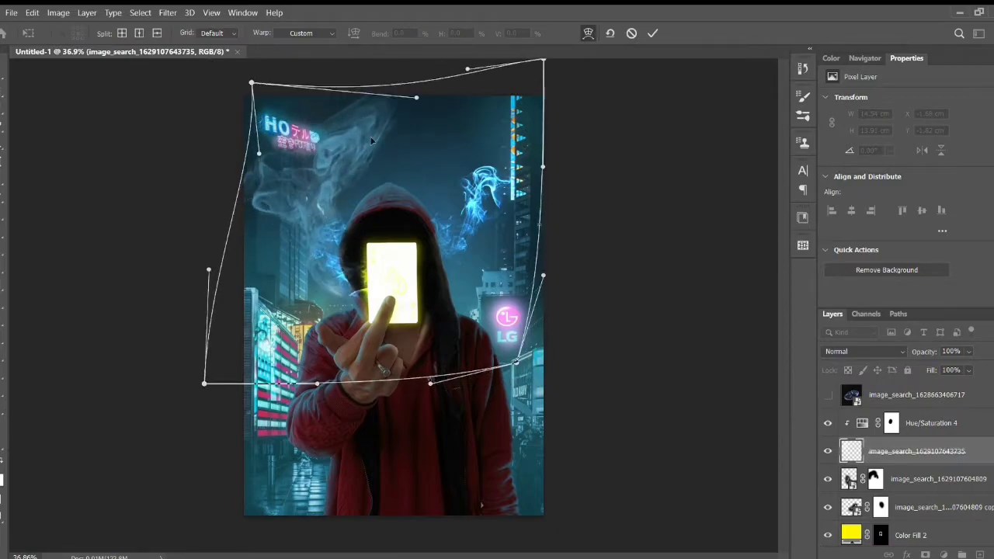
key(Return)
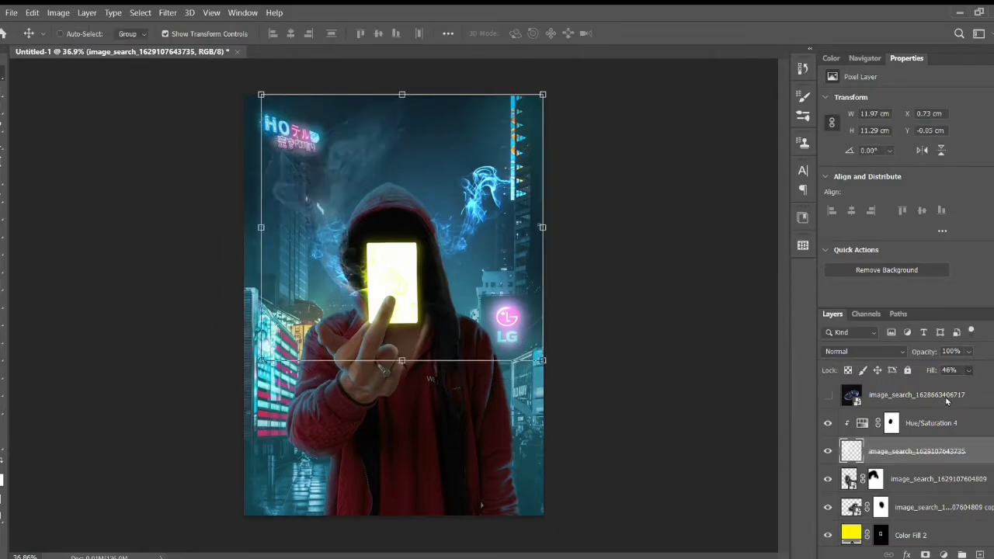
key(ctrl+t)
drag(463, 295, 412, 274)
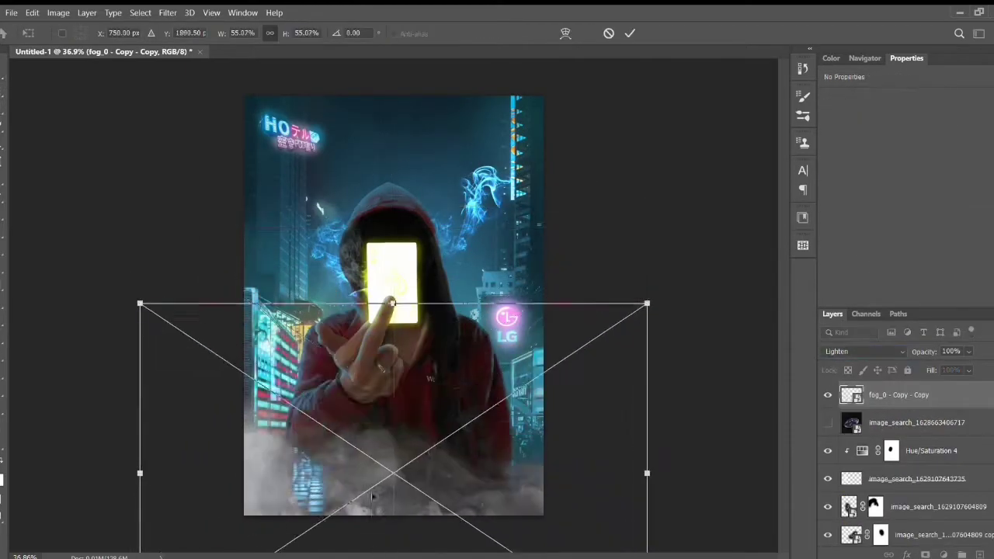
- Apply the fog placement, paint away some bottom fog, and move the UFO layer to the top
key(Return)
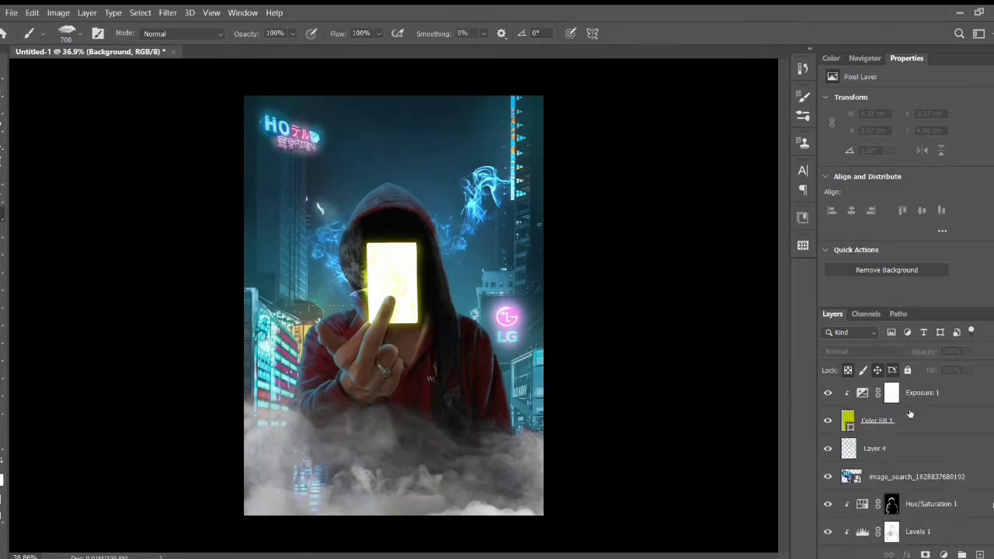
drag(451, 506, 546, 434)
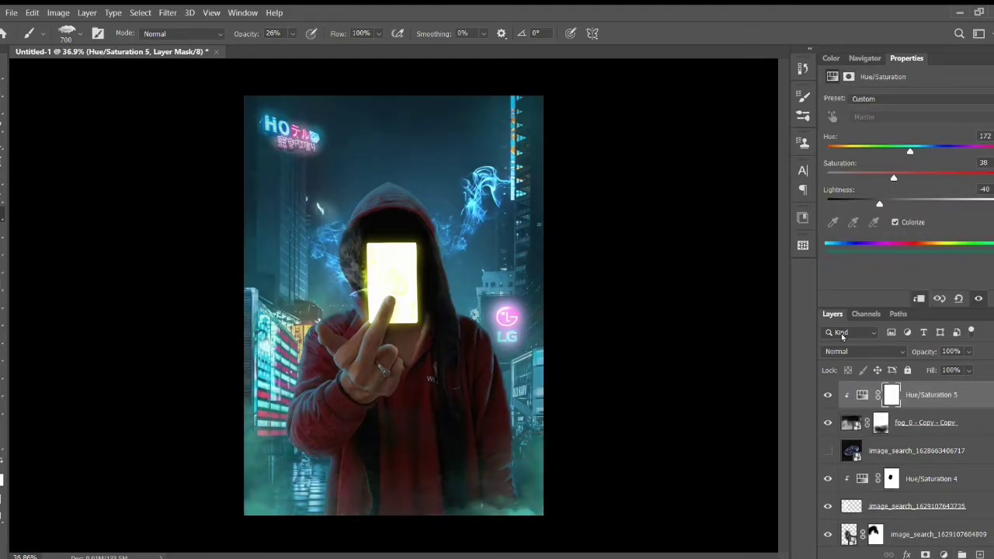
drag(917, 451, 917, 388)
- Show the UFO, zoom in on its edge, mask out its background and resize it
click(828, 394)
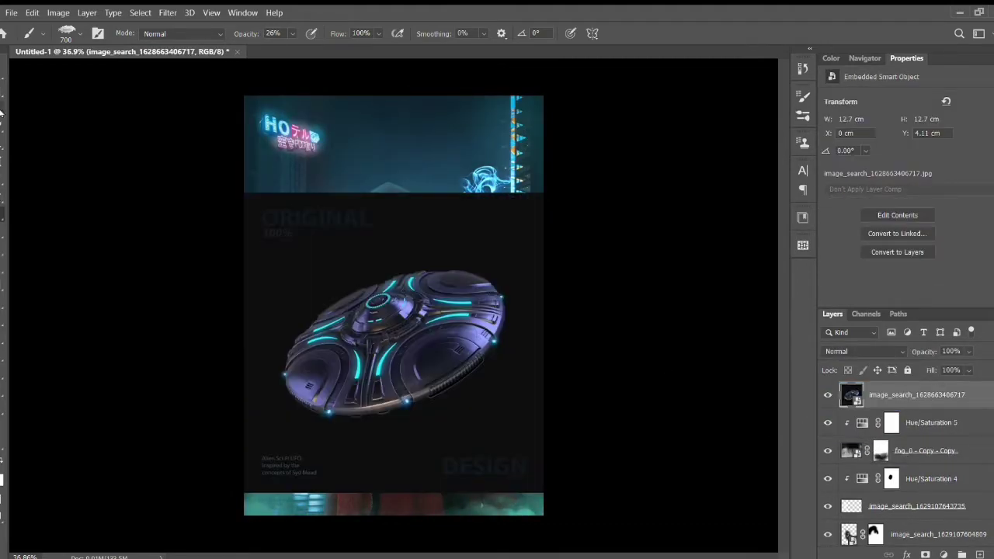
key(z)
drag(482, 335, 556, 317)
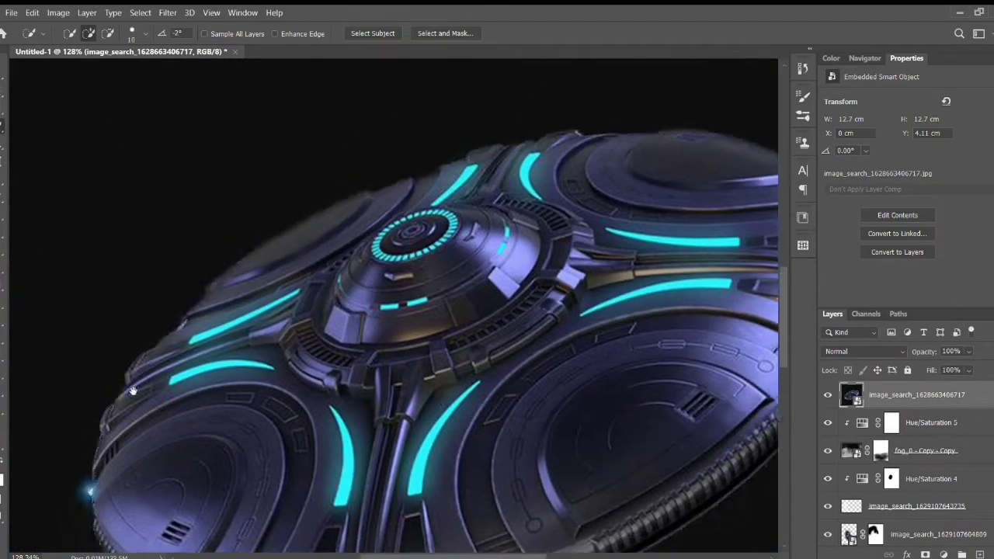
key(ctrl+0)
key(ctrl+t)
key(Return)
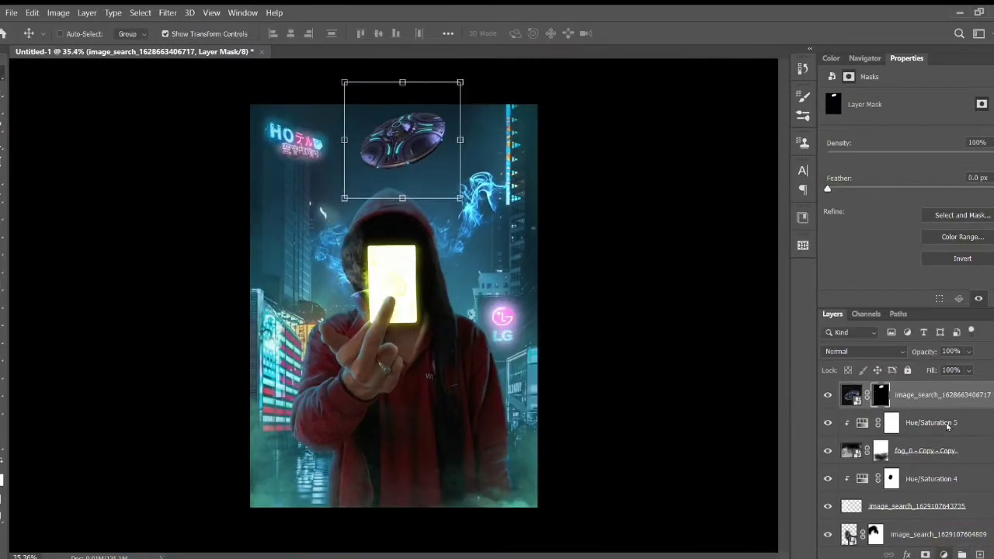
- Transform the UFO again, then select the fog layer's mask for brushing
key(alt+bracketleft)
key(ctrl+t)
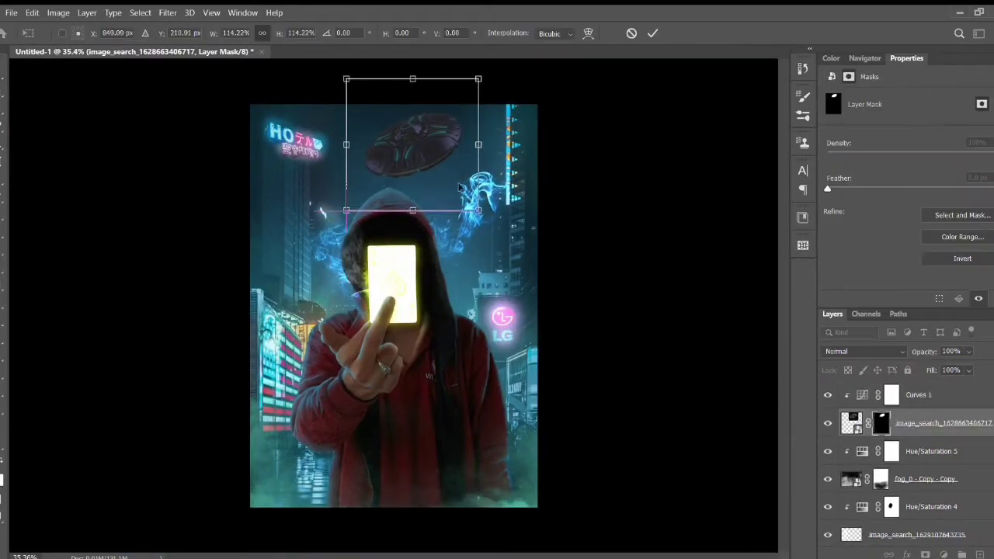
key(Return)
key(b)
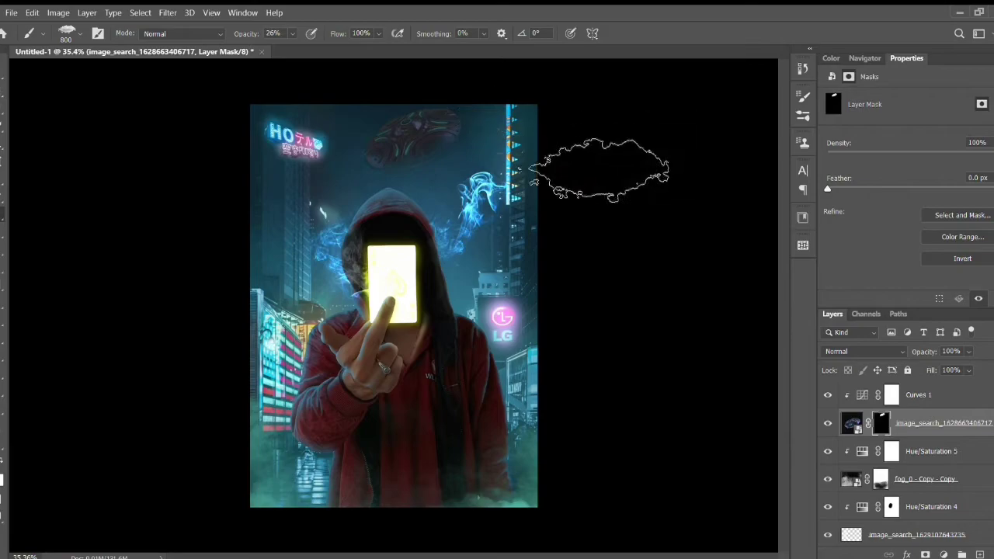
scroll(894, 435, down, 5)
click(885, 476)
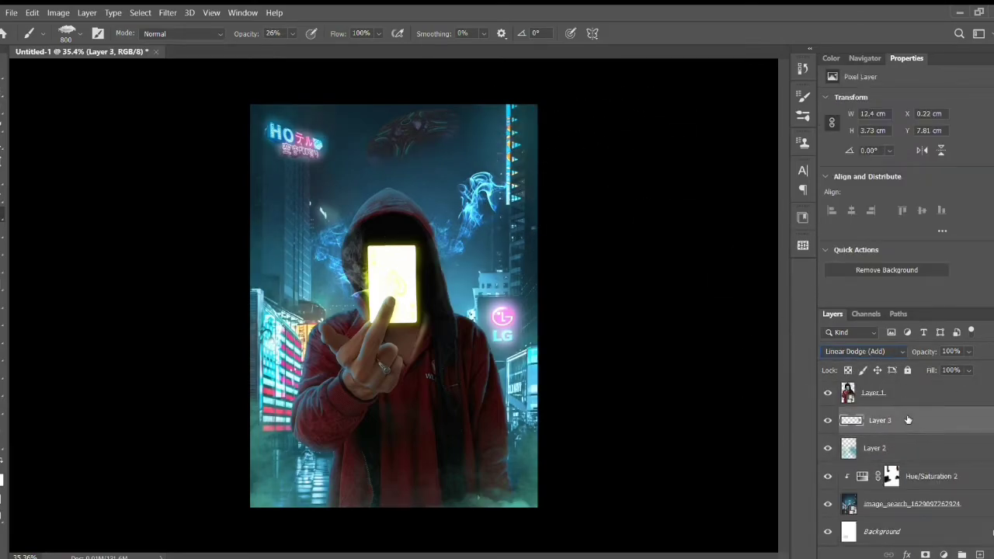
scroll(894, 450, up, 2)
scroll(893, 451, up, 2)
click(880, 479)
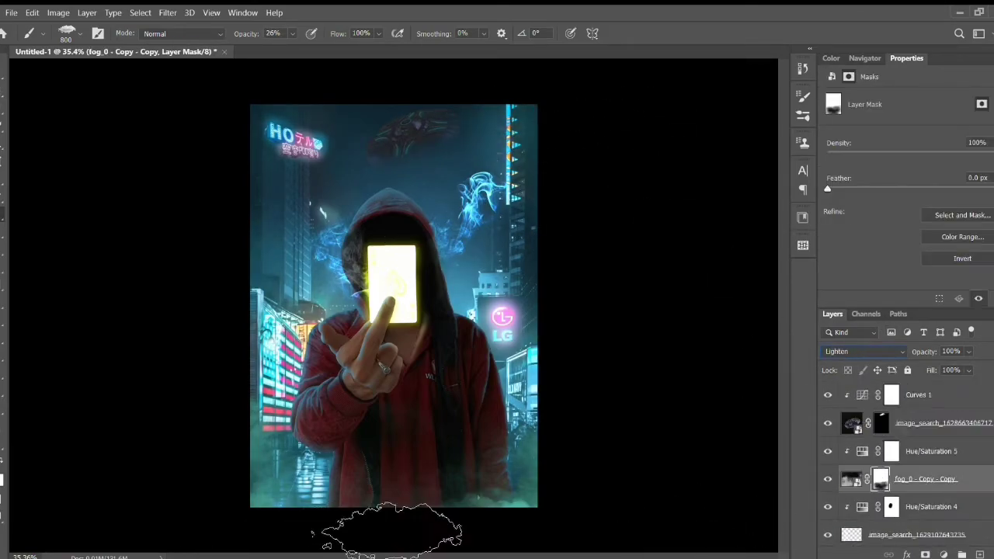